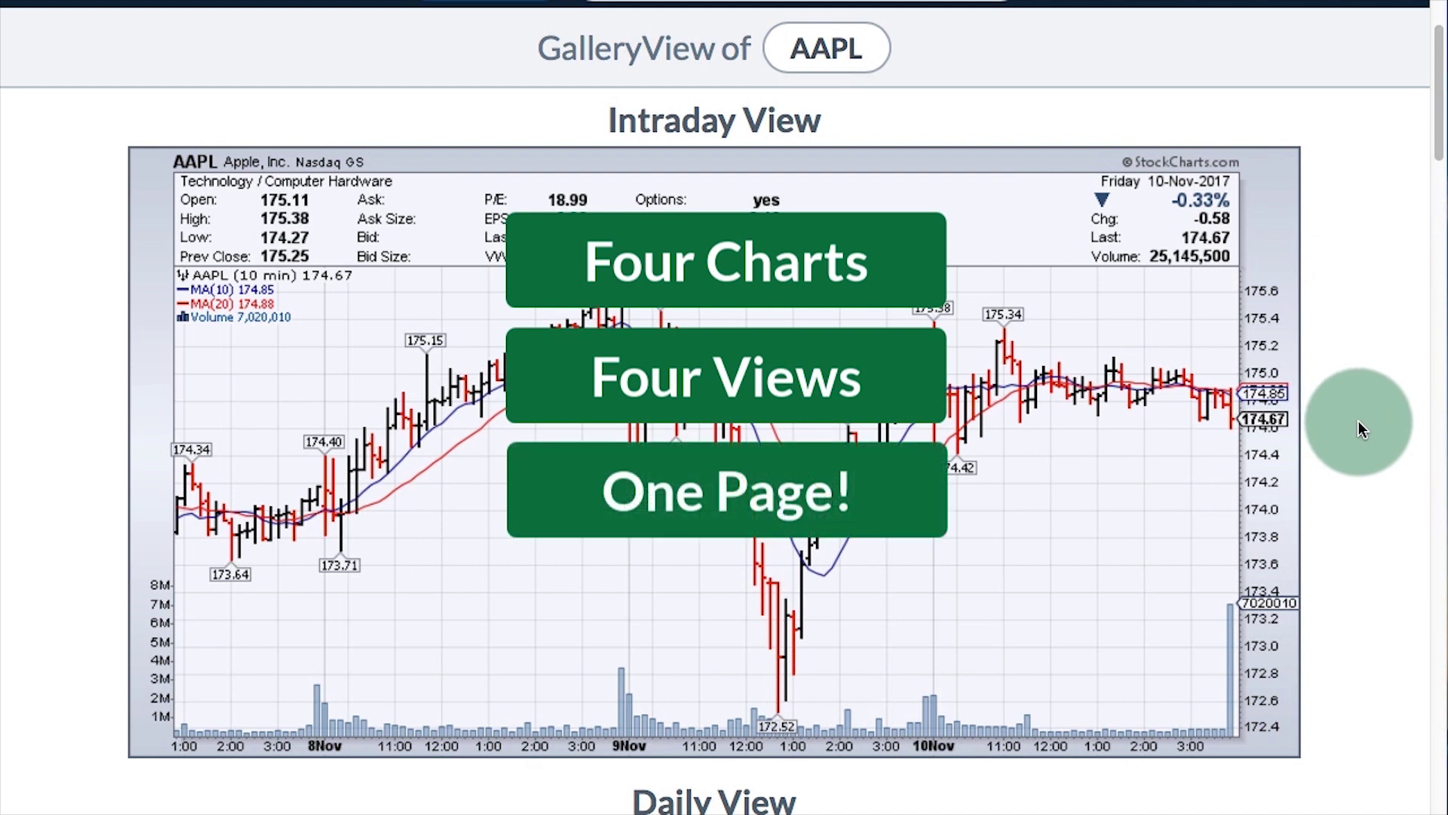
Scroll down the AAPL GalleryView past its Daily, Weekly and Point & Figure charts
scroll(1359, 421, "down", 2)
scroll(1360, 421, "down", 8)
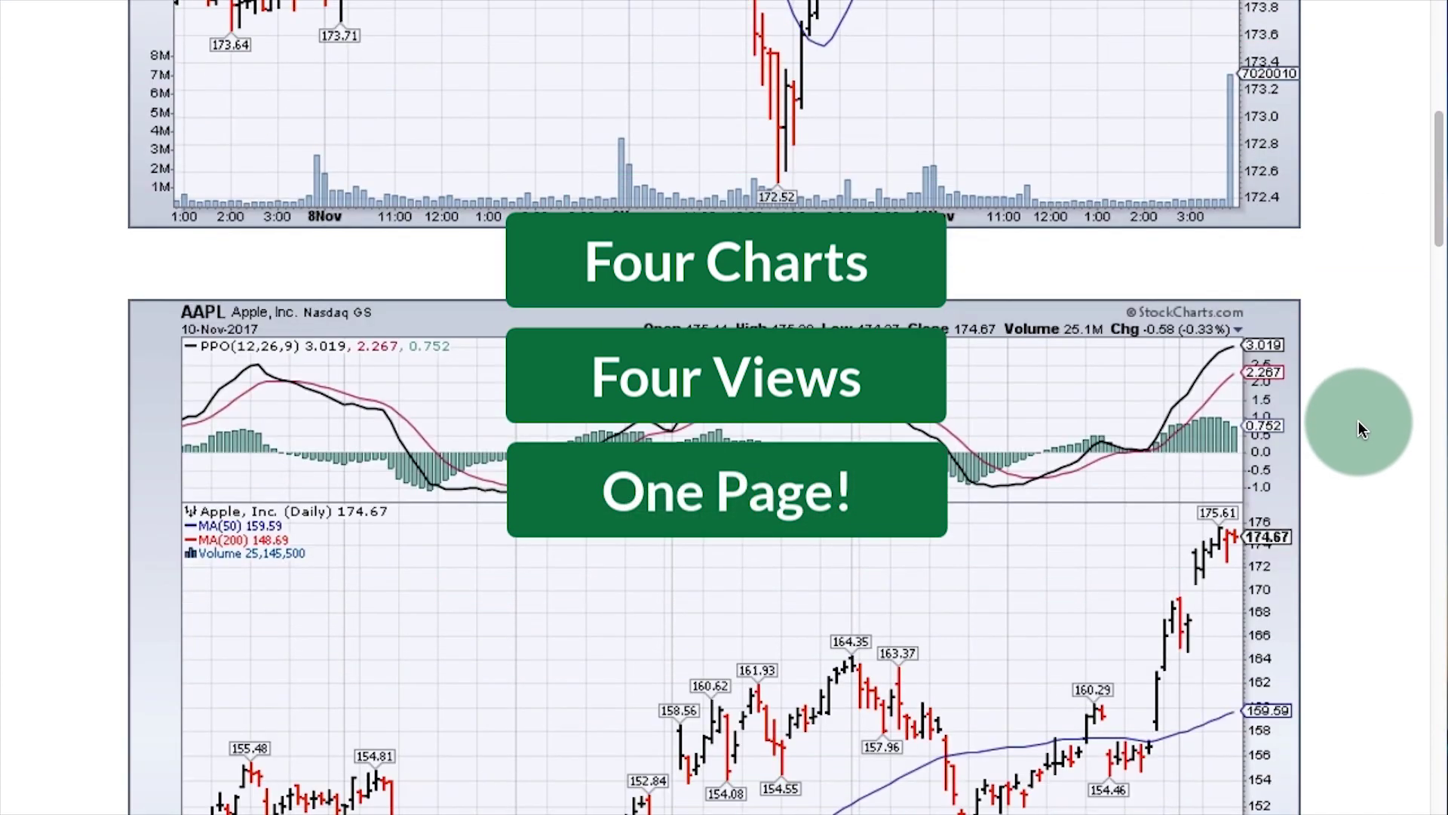
scroll(1359, 429, "down", 2)
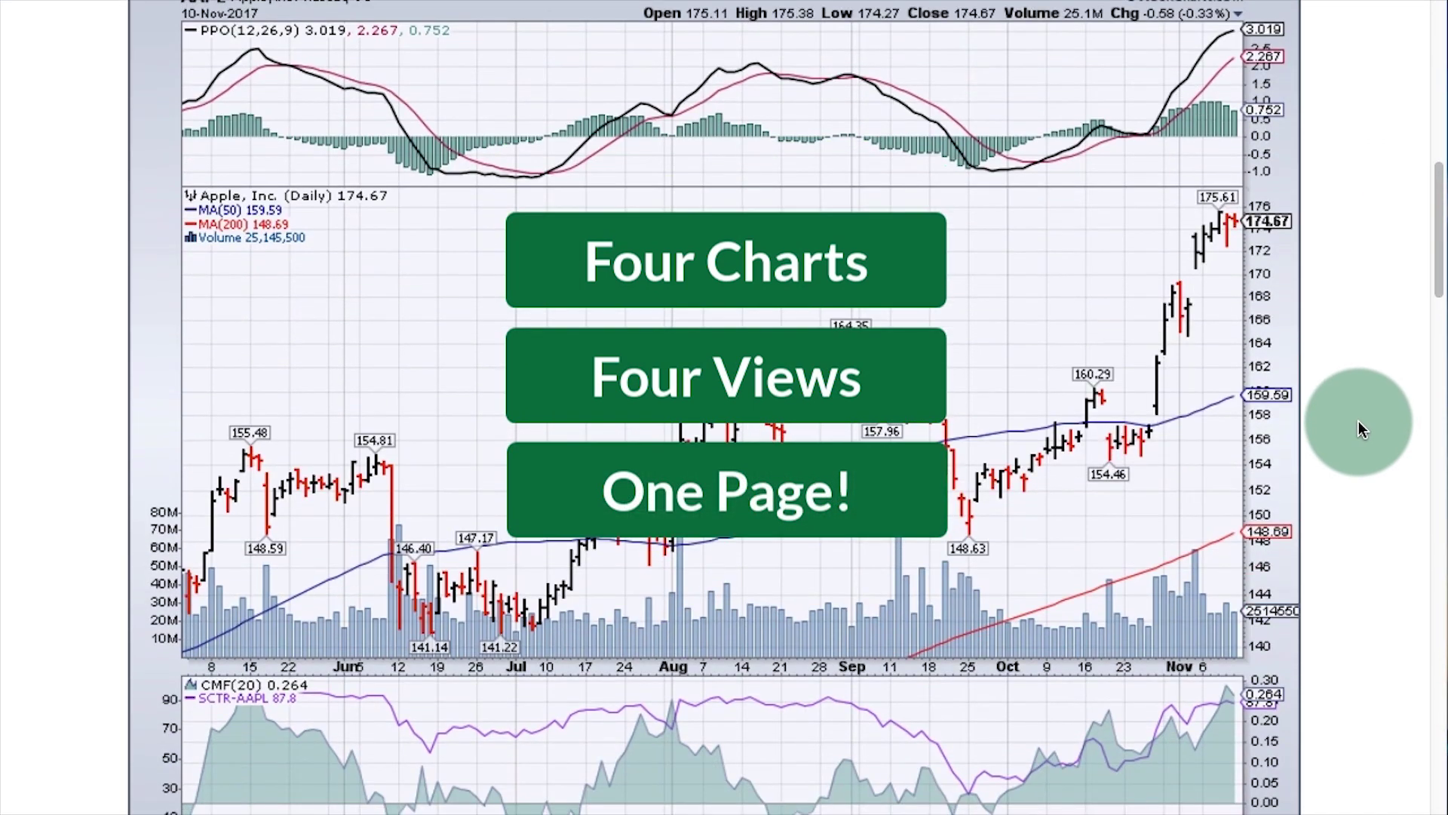
scroll(1359, 429, "down", 6)
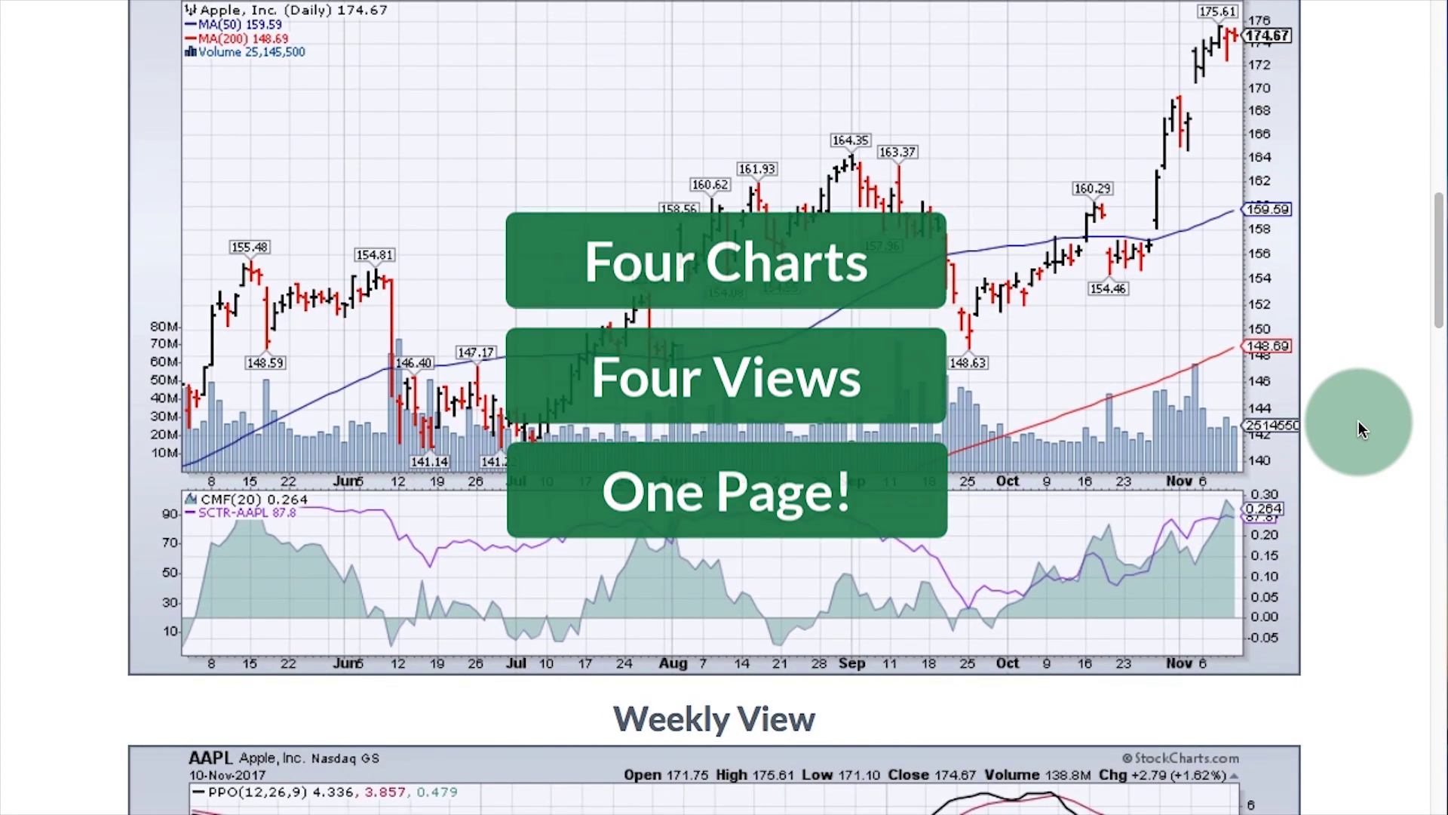
scroll(1361, 429, "down", 8)
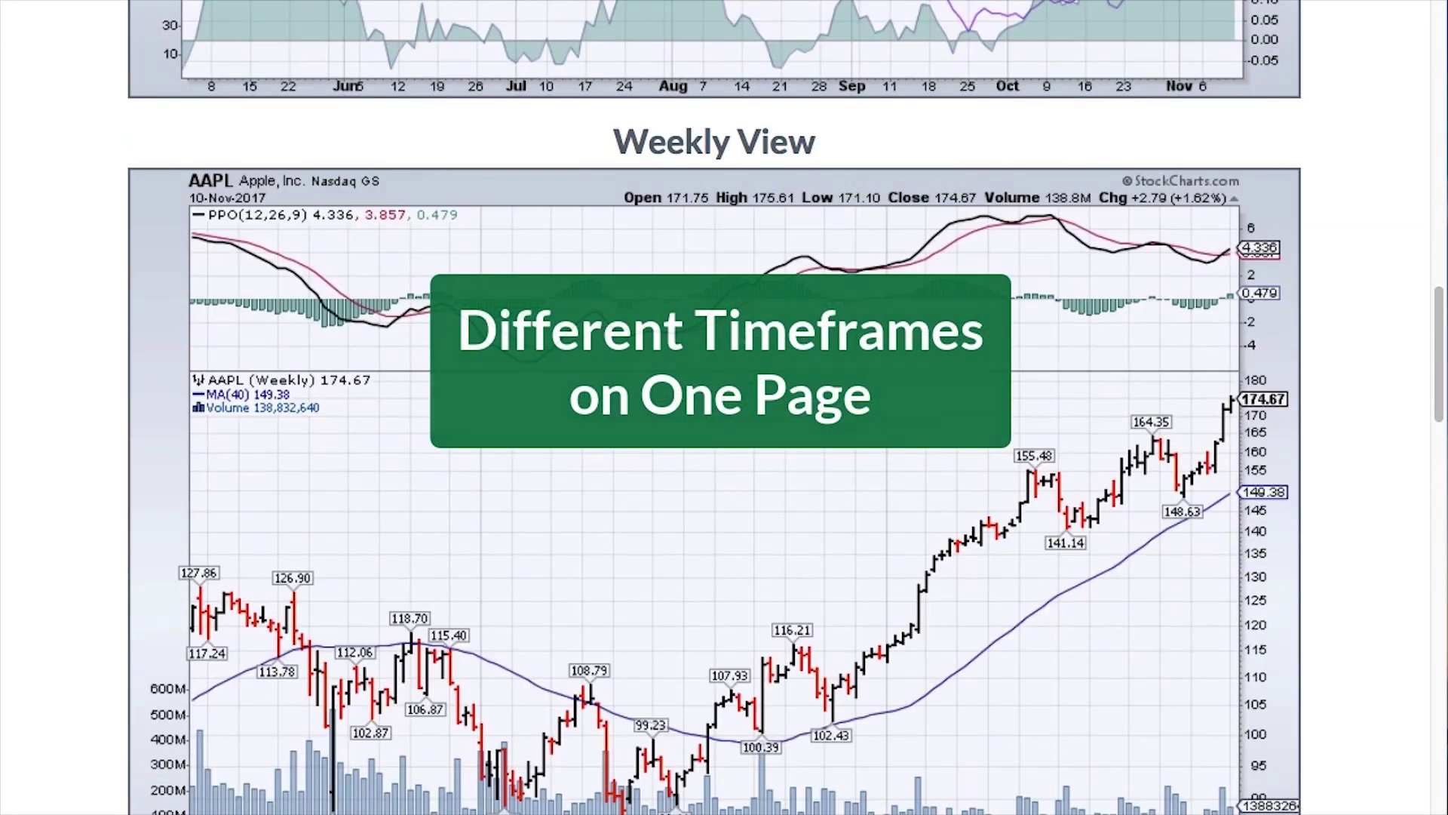
scroll(714, 408, "down", 9)
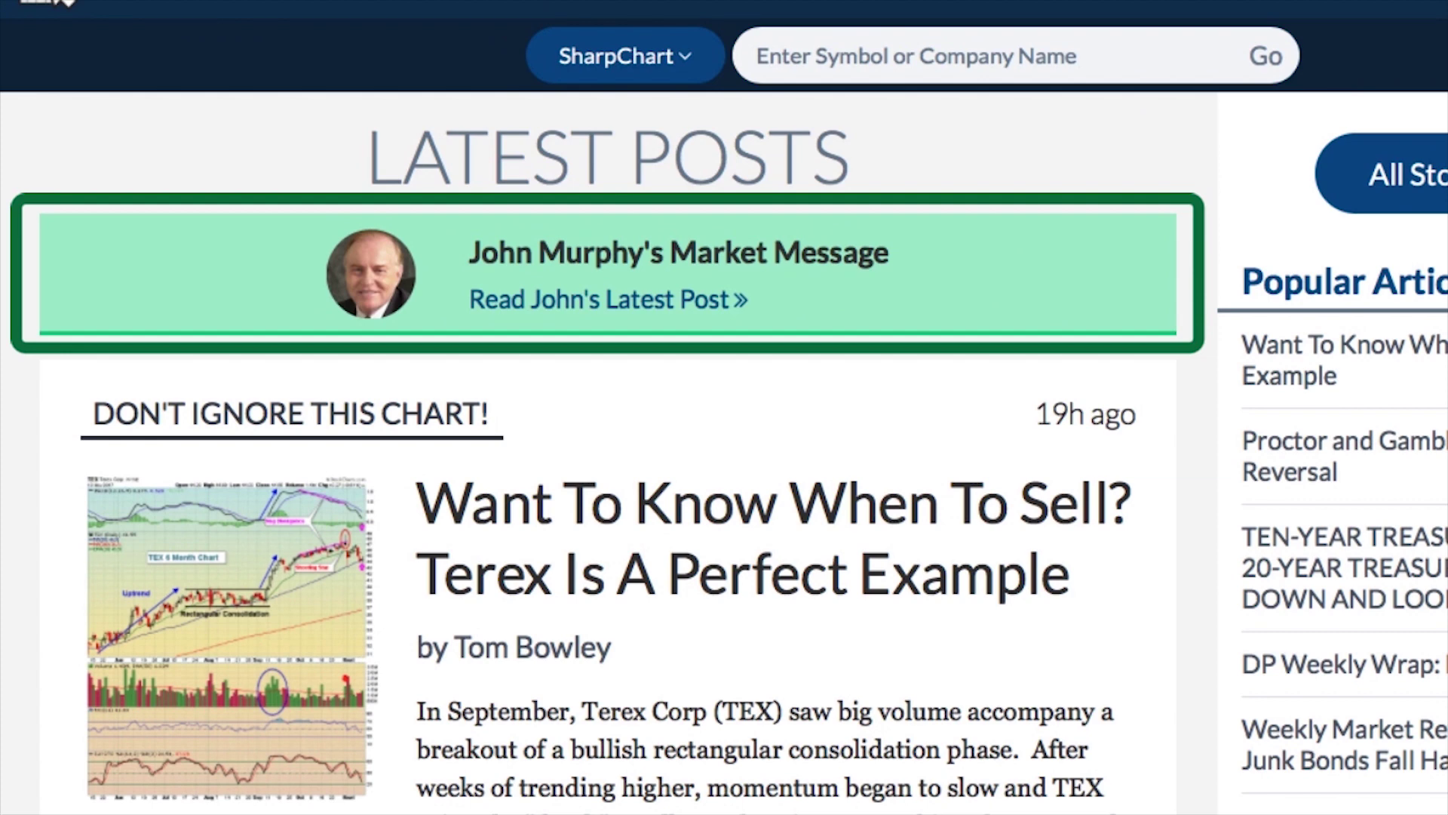
Open the latest Market Message post and check the PPO panel on GE's daily chart
left_click(505, 301)
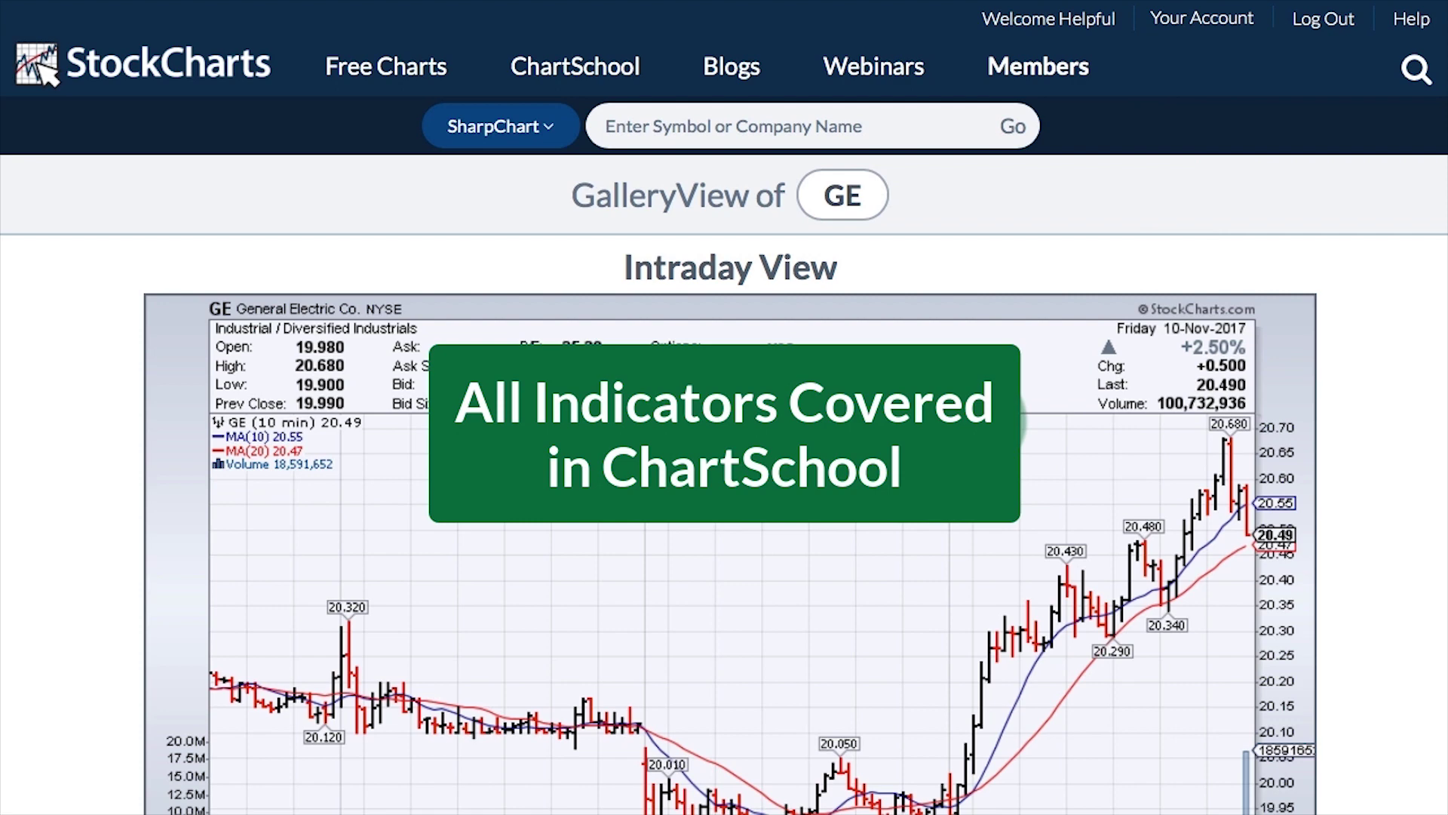
scroll(1053, 452, "down", 10)
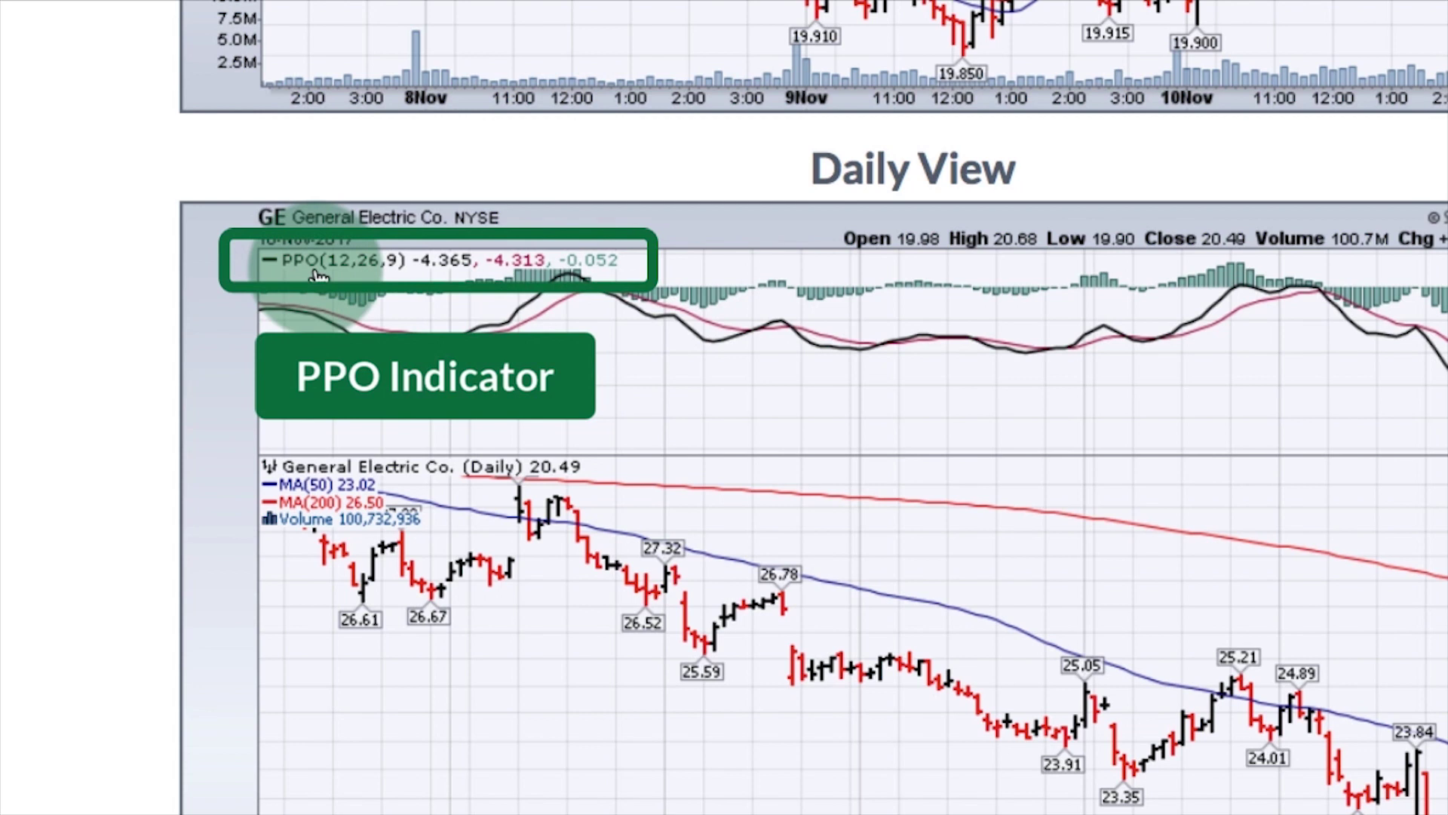
scroll(1184, 662, "up", 1)
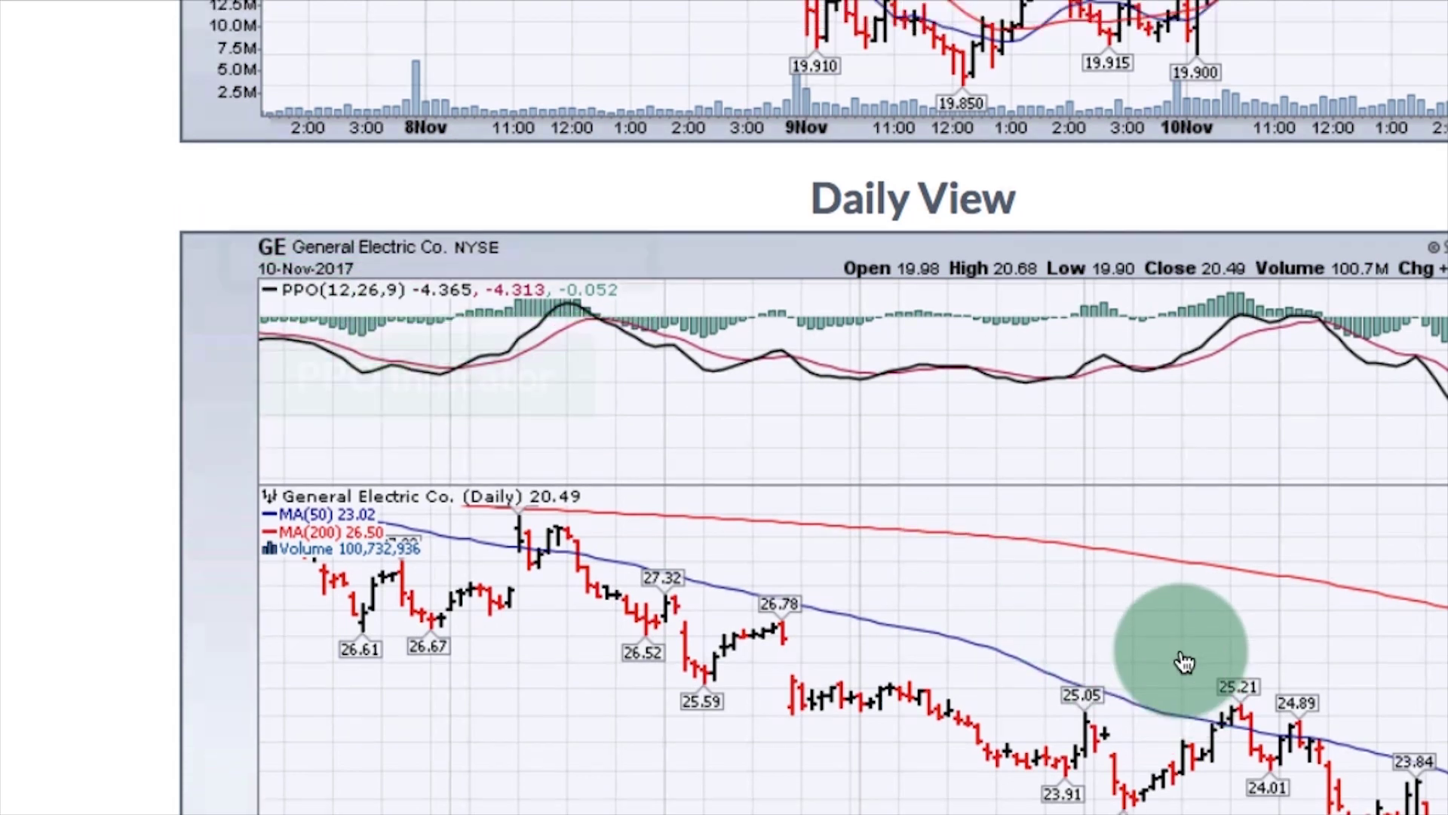
scroll(1185, 662, "up", 10)
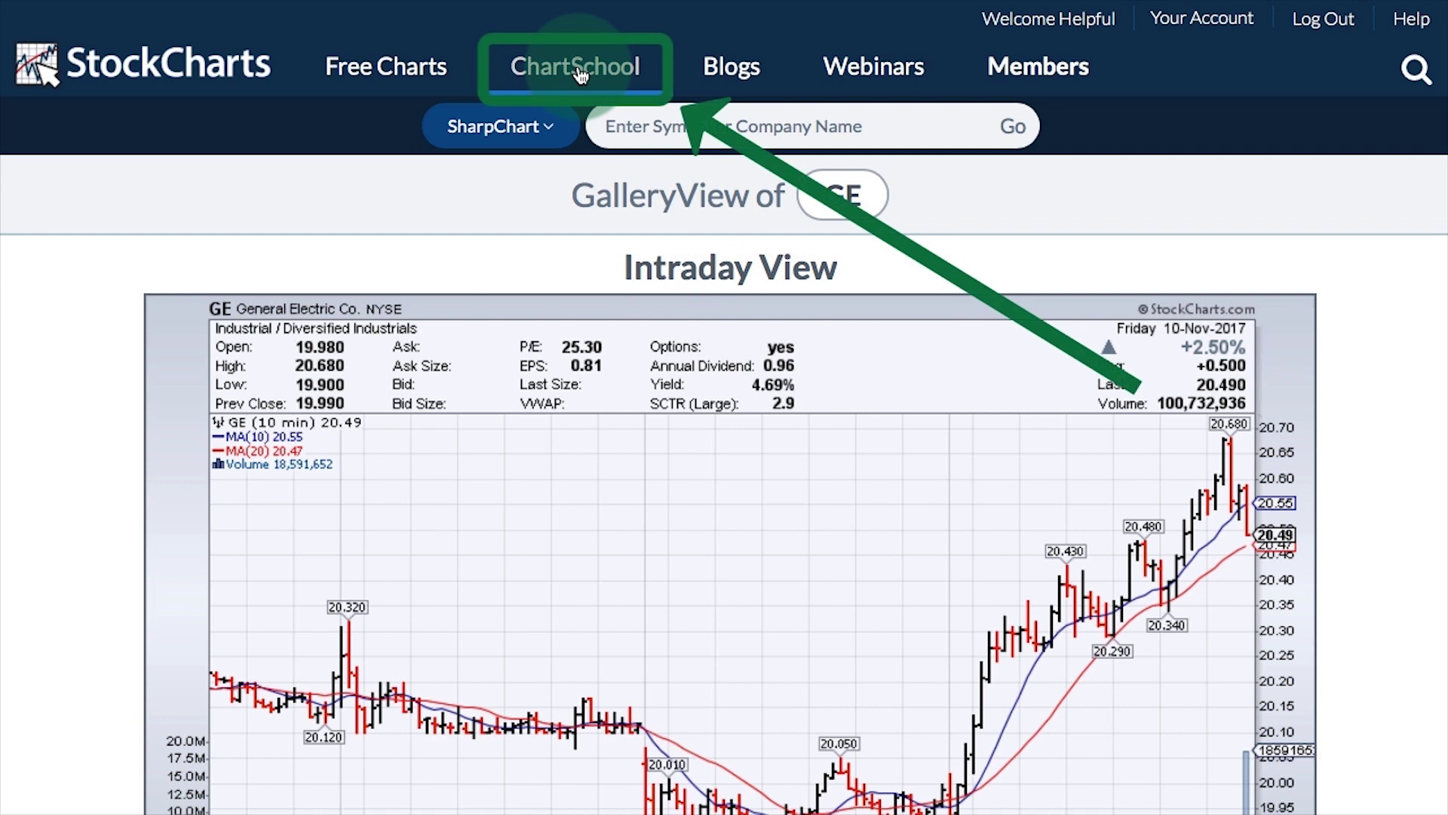
Run a site search for 'PPO' and open the Percentage Price Oscillator ChartSchool result
left_click(1417, 69)
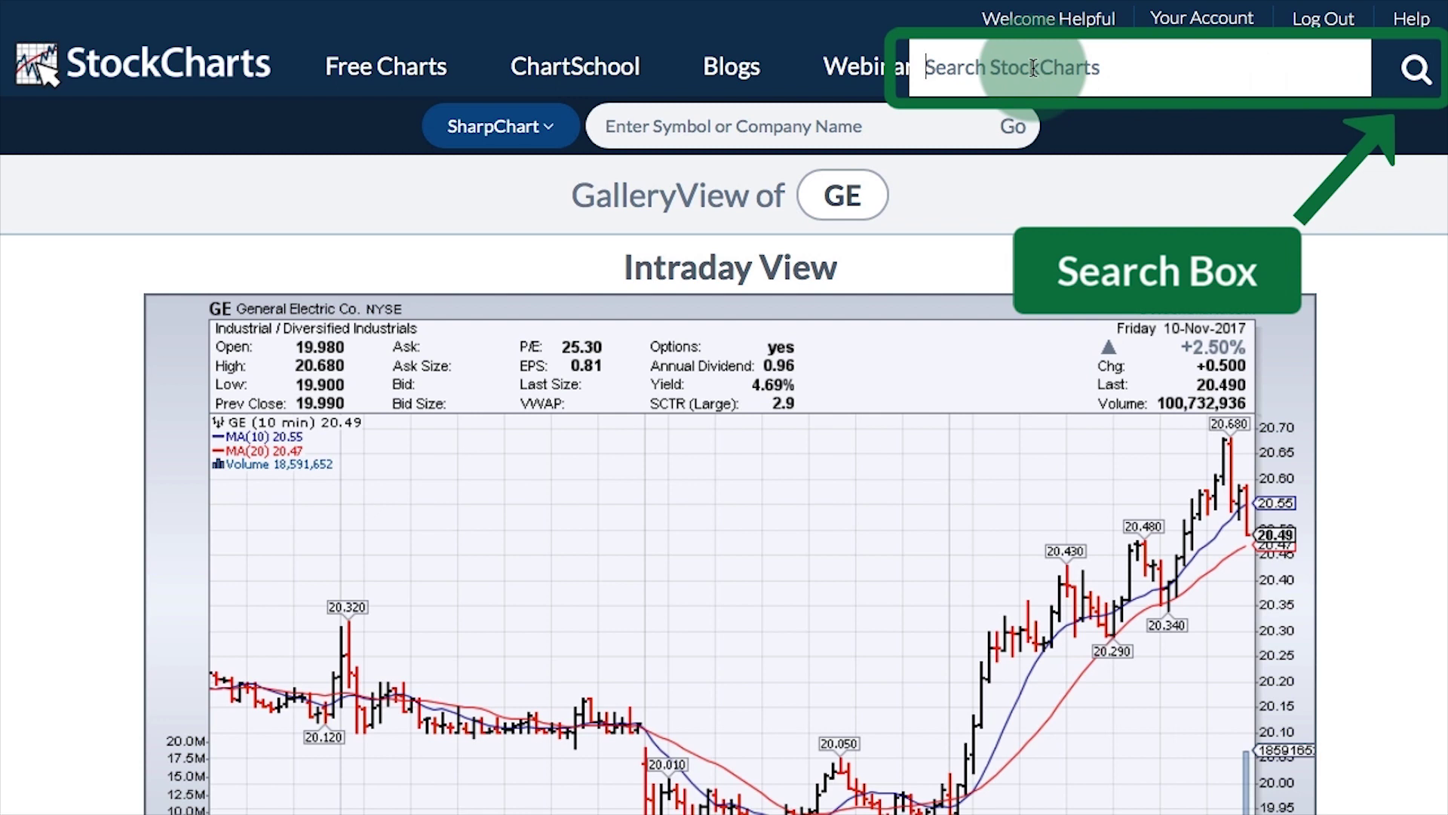
type("PPO")
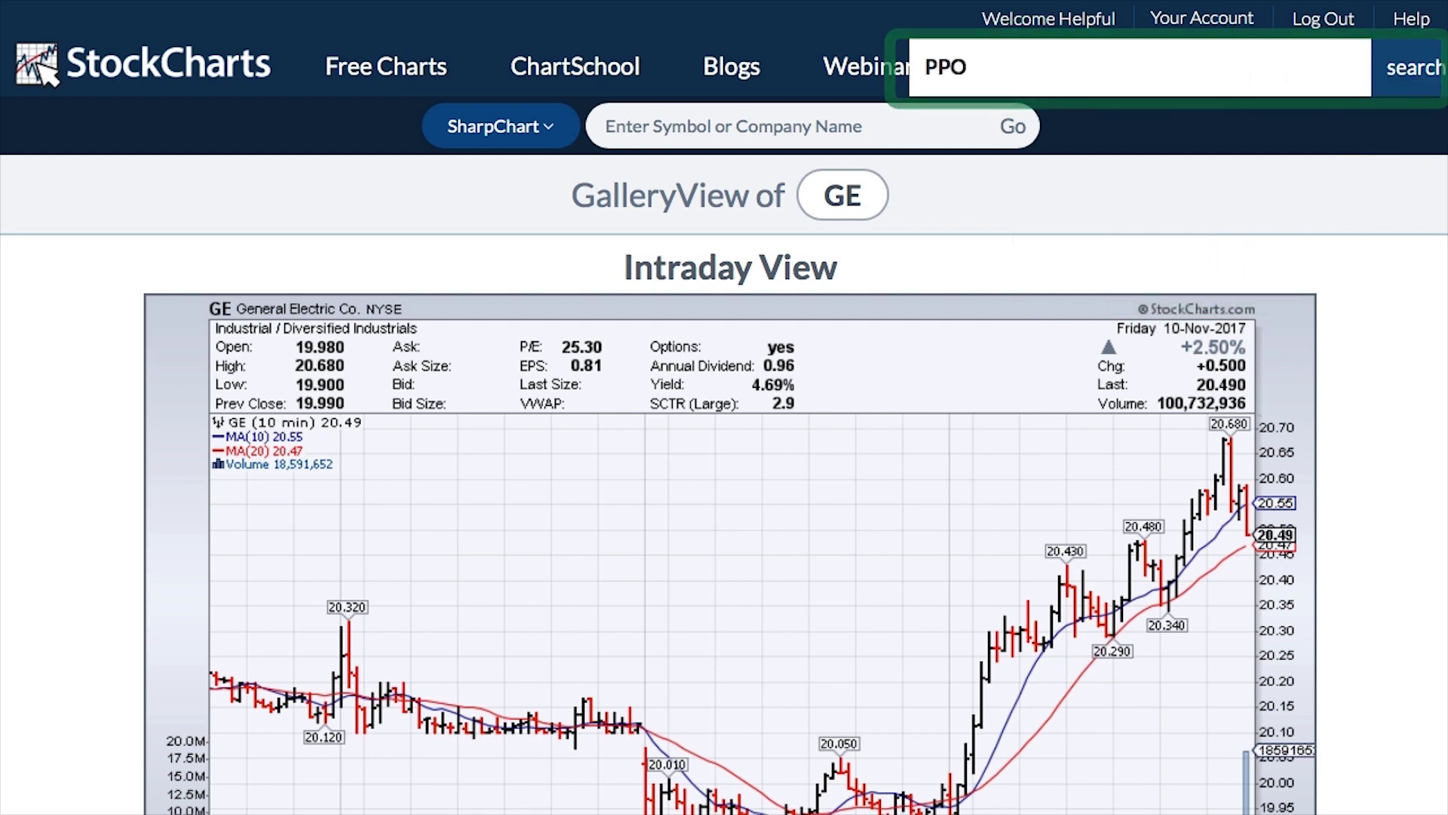
key("Return")
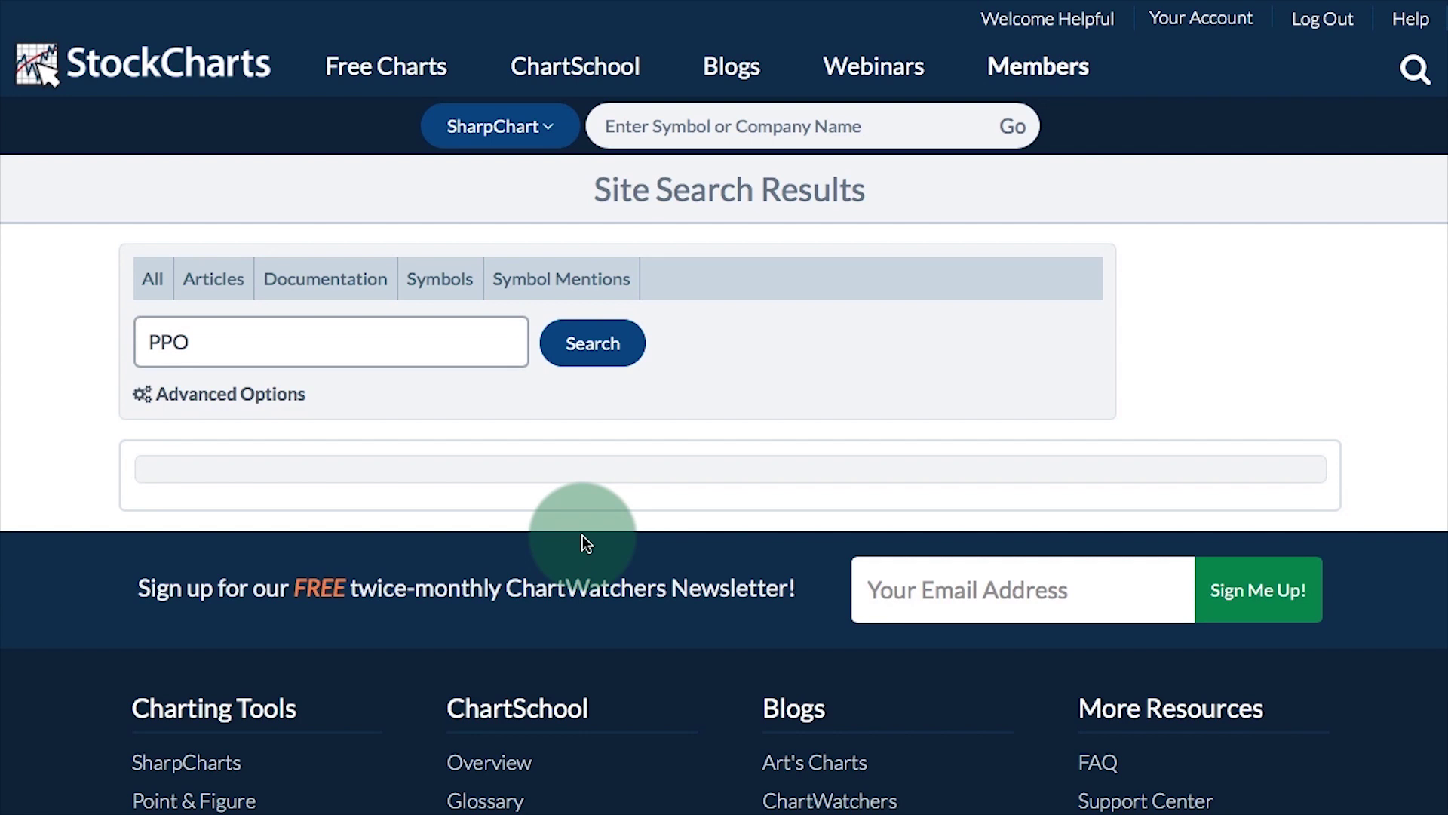
scroll(582, 537, "down", 3)
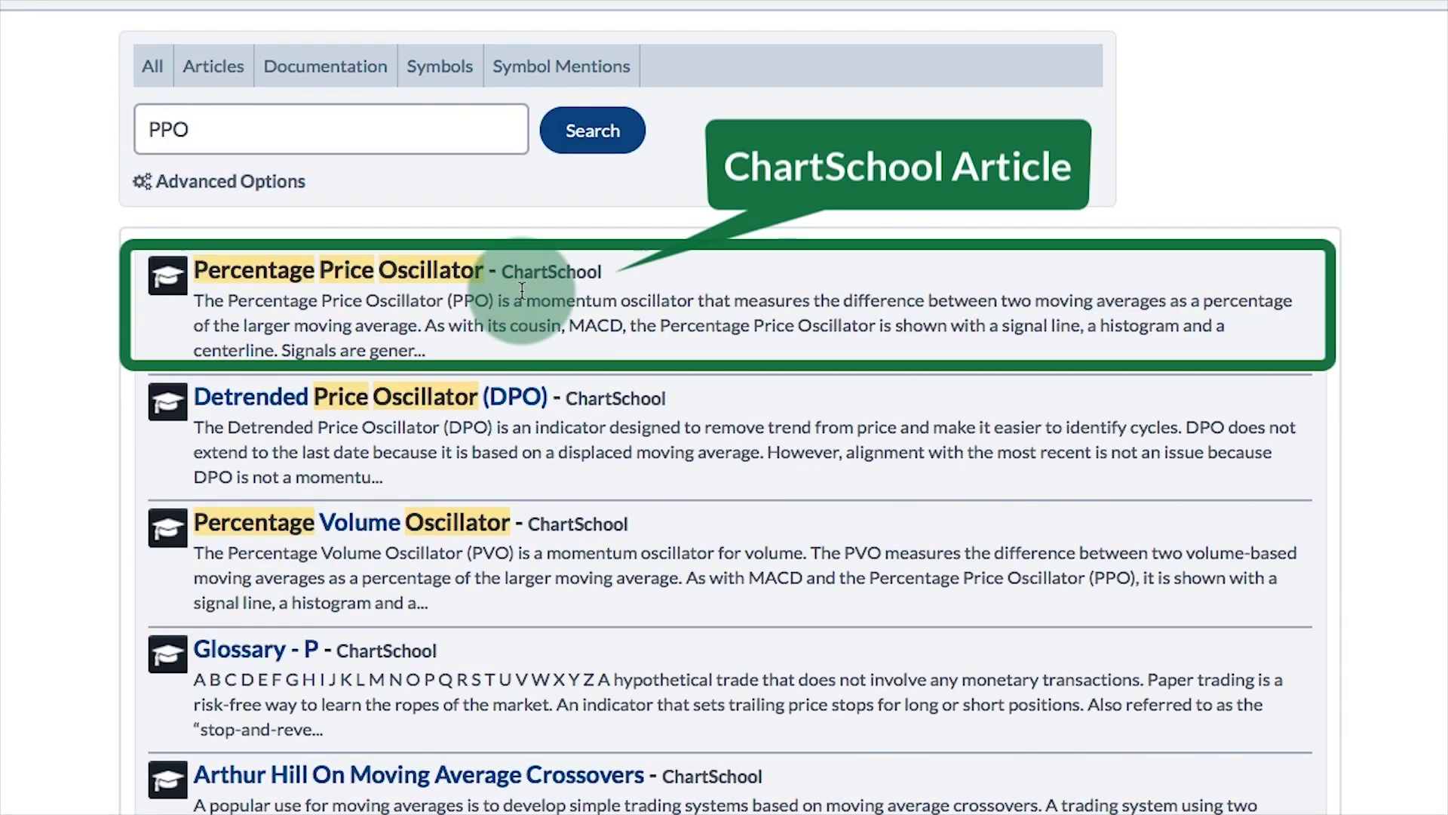
left_click(368, 274)
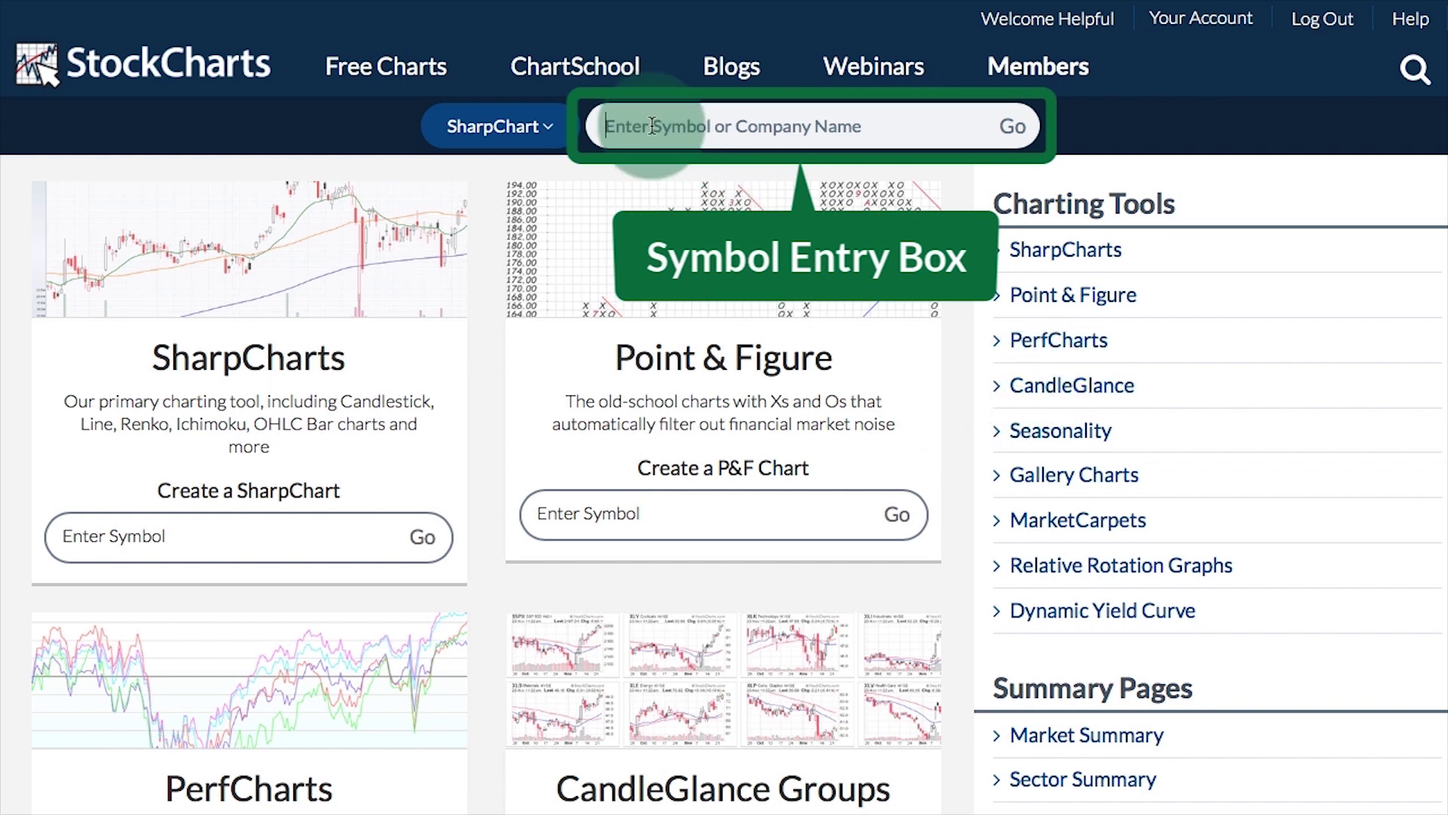
Request an AAPL chart with Gallery View selected as the chart type
type("AAPL")
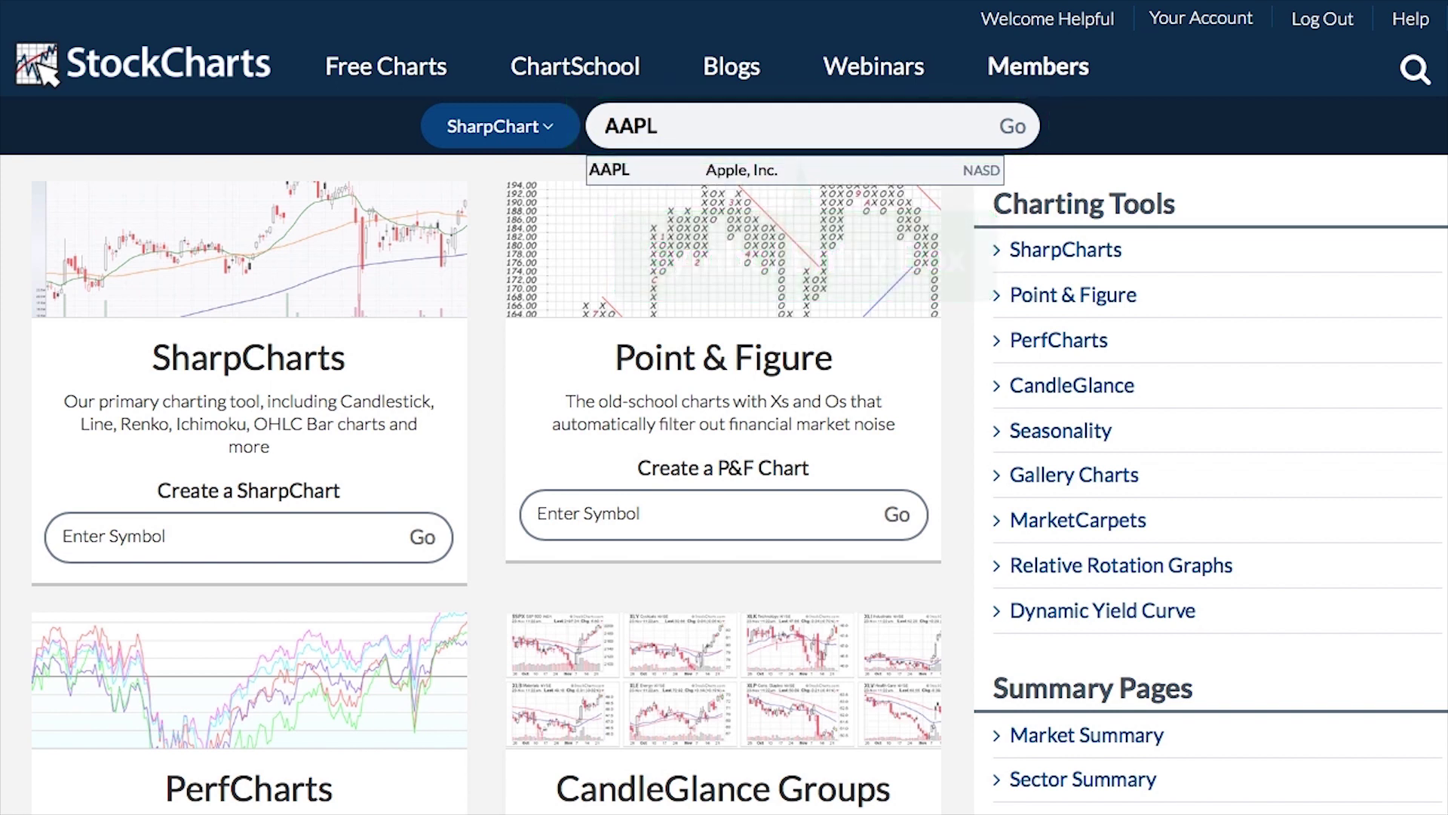
left_click(553, 133)
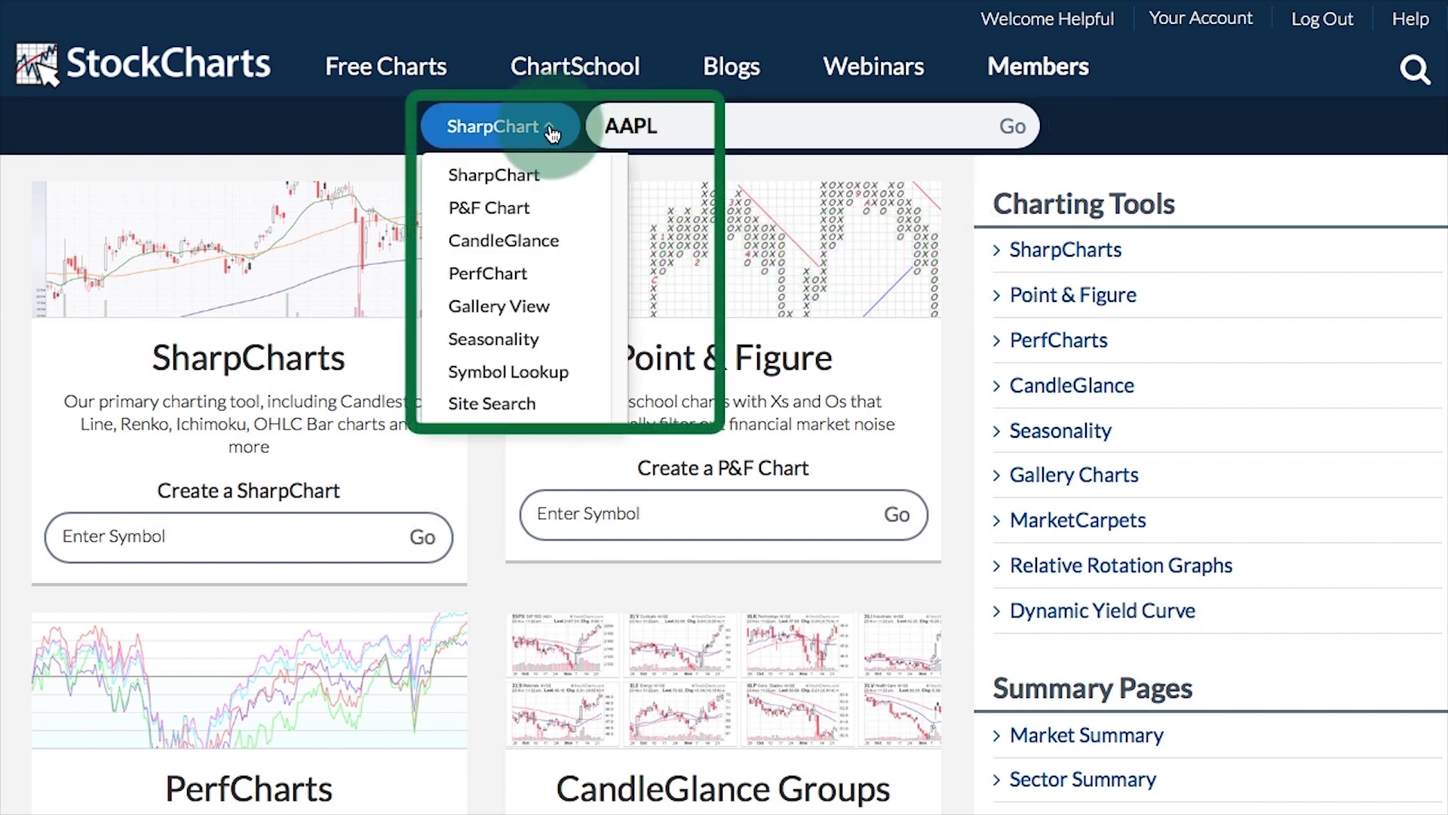
left_click(494, 304)
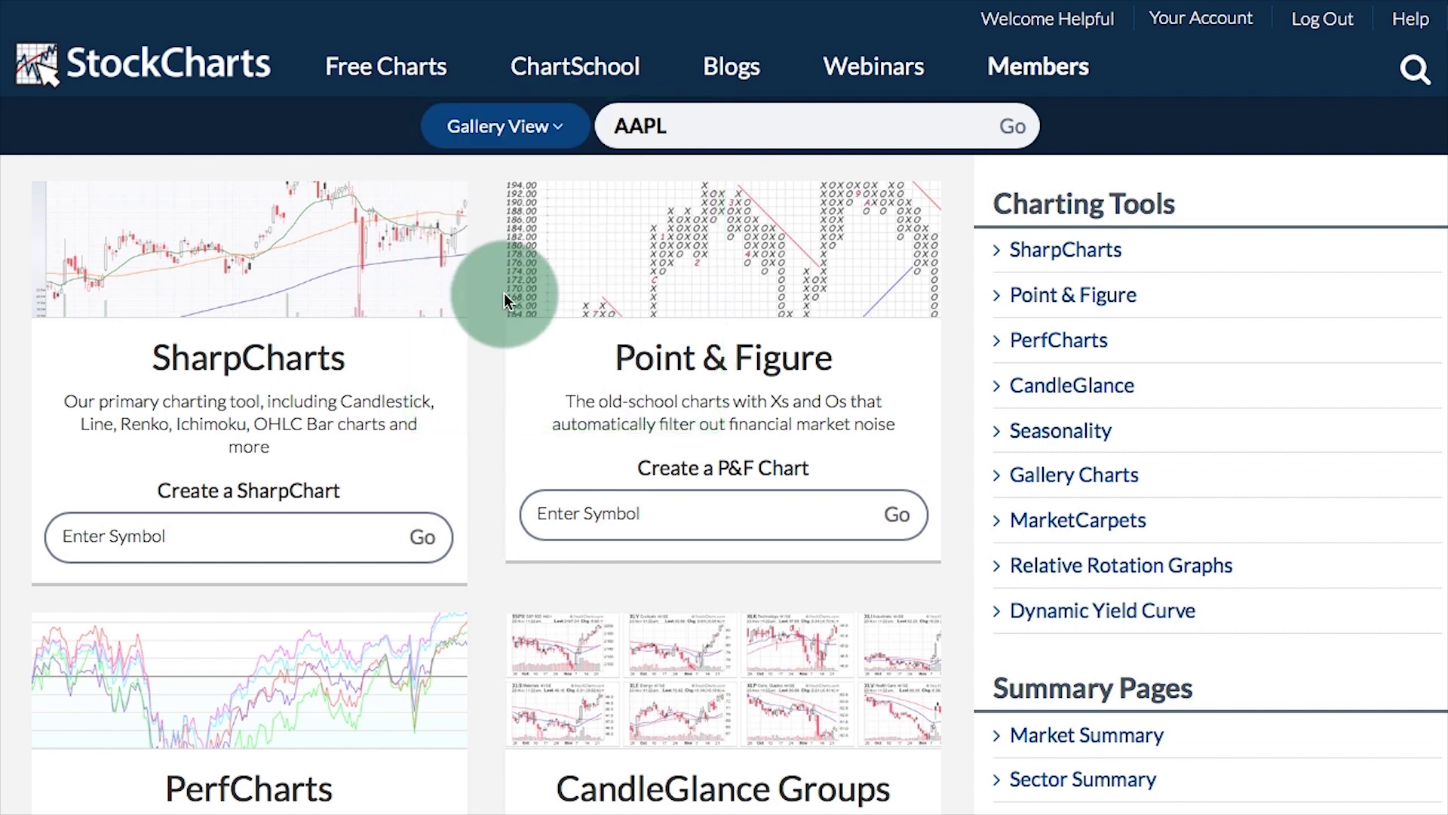
left_click(1012, 126)
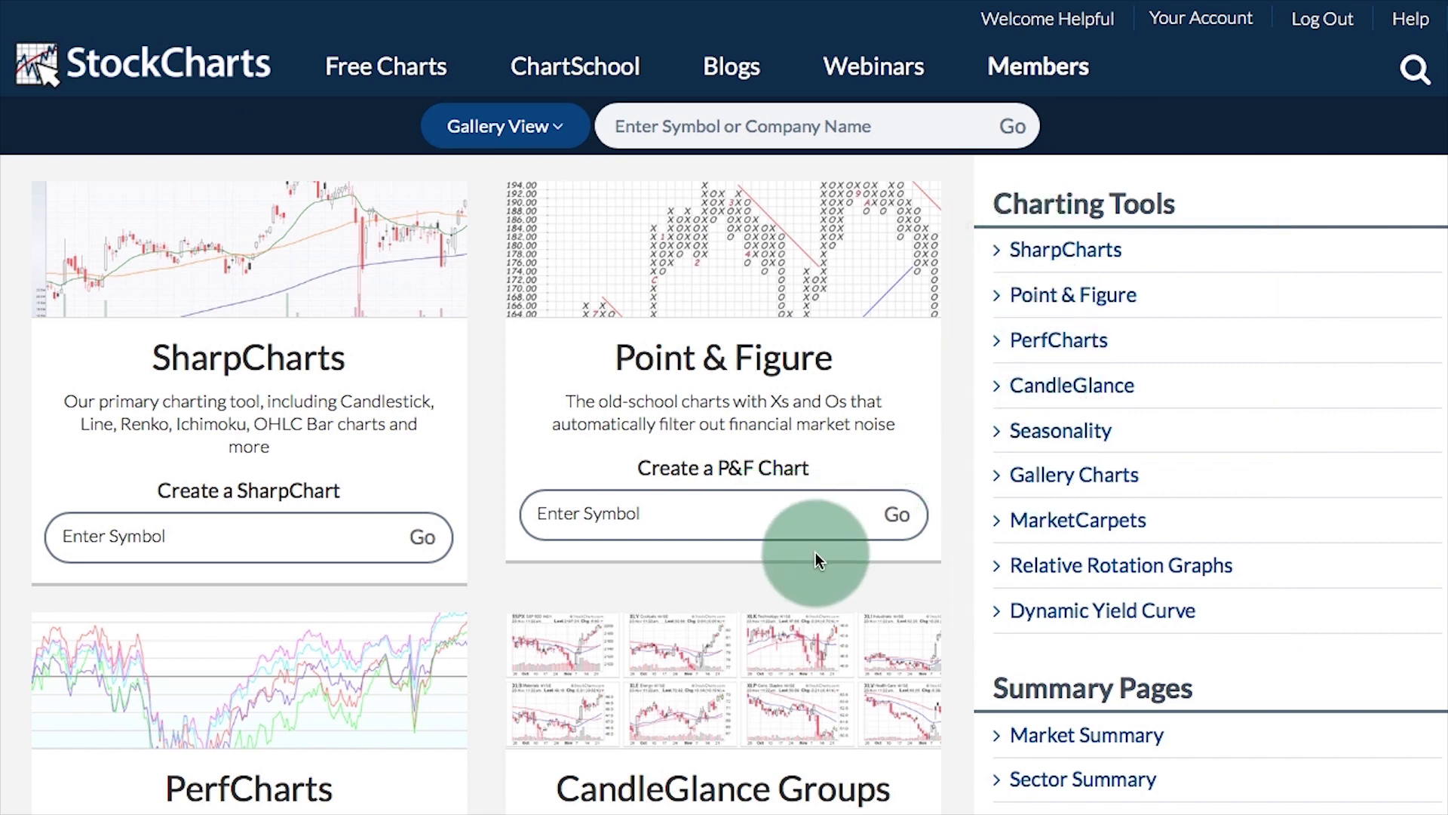
Scroll the Free Charts page down to the GalleryView tool card
scroll(816, 552, "down", 4)
scroll(816, 554, "down", 7)
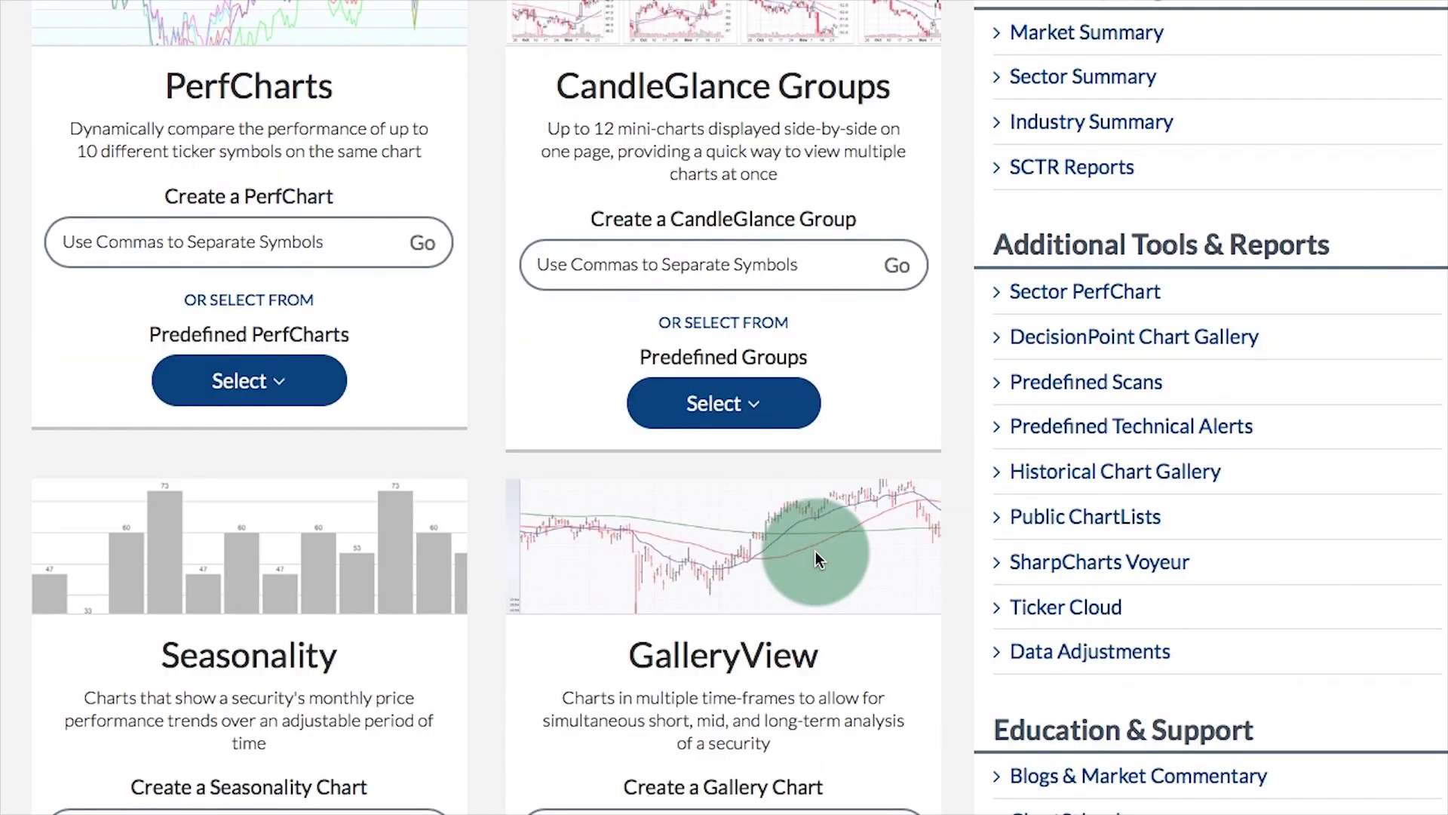
scroll(816, 554, "down", 1)
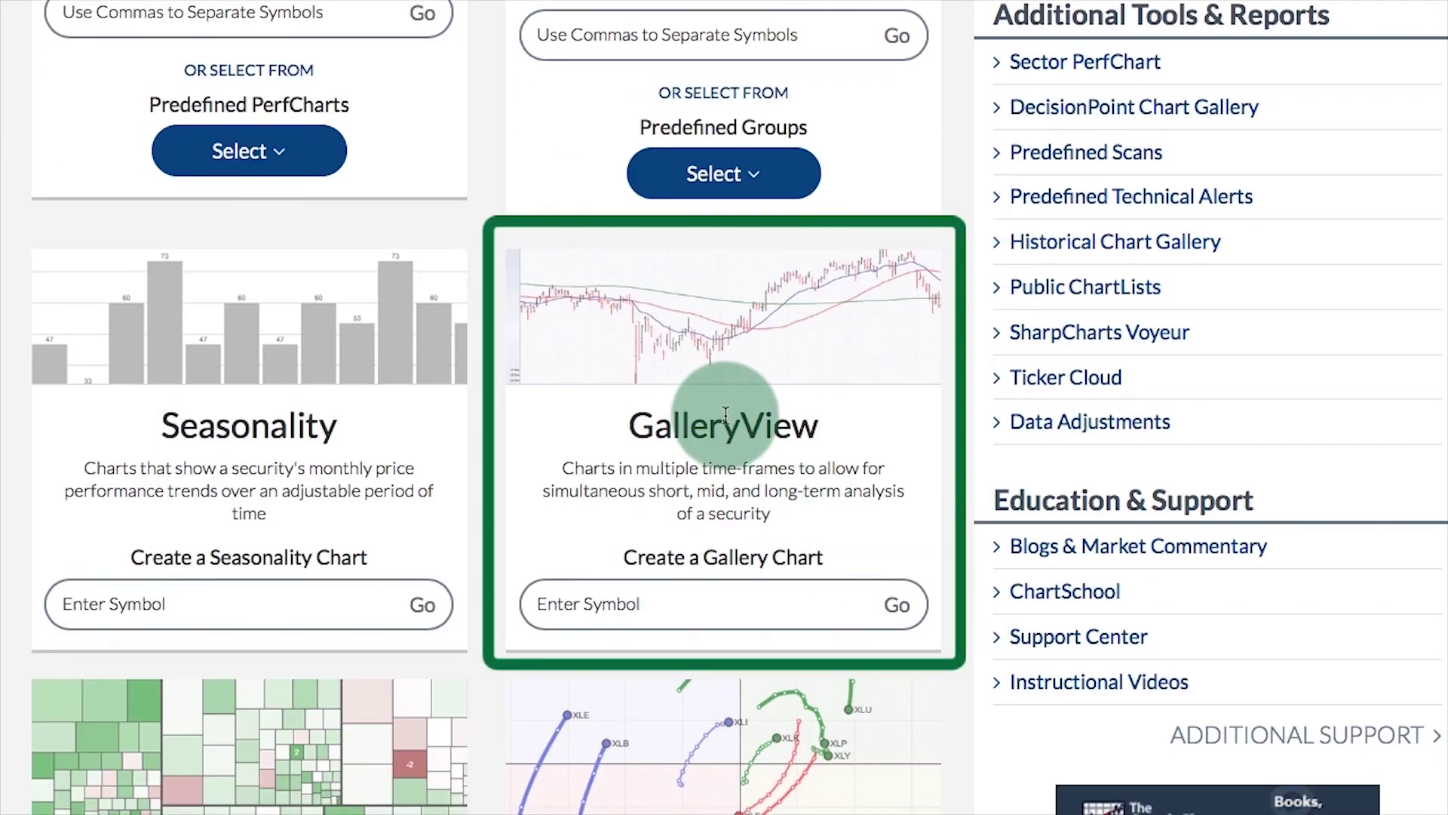
scroll(635, 601, "up", 12)
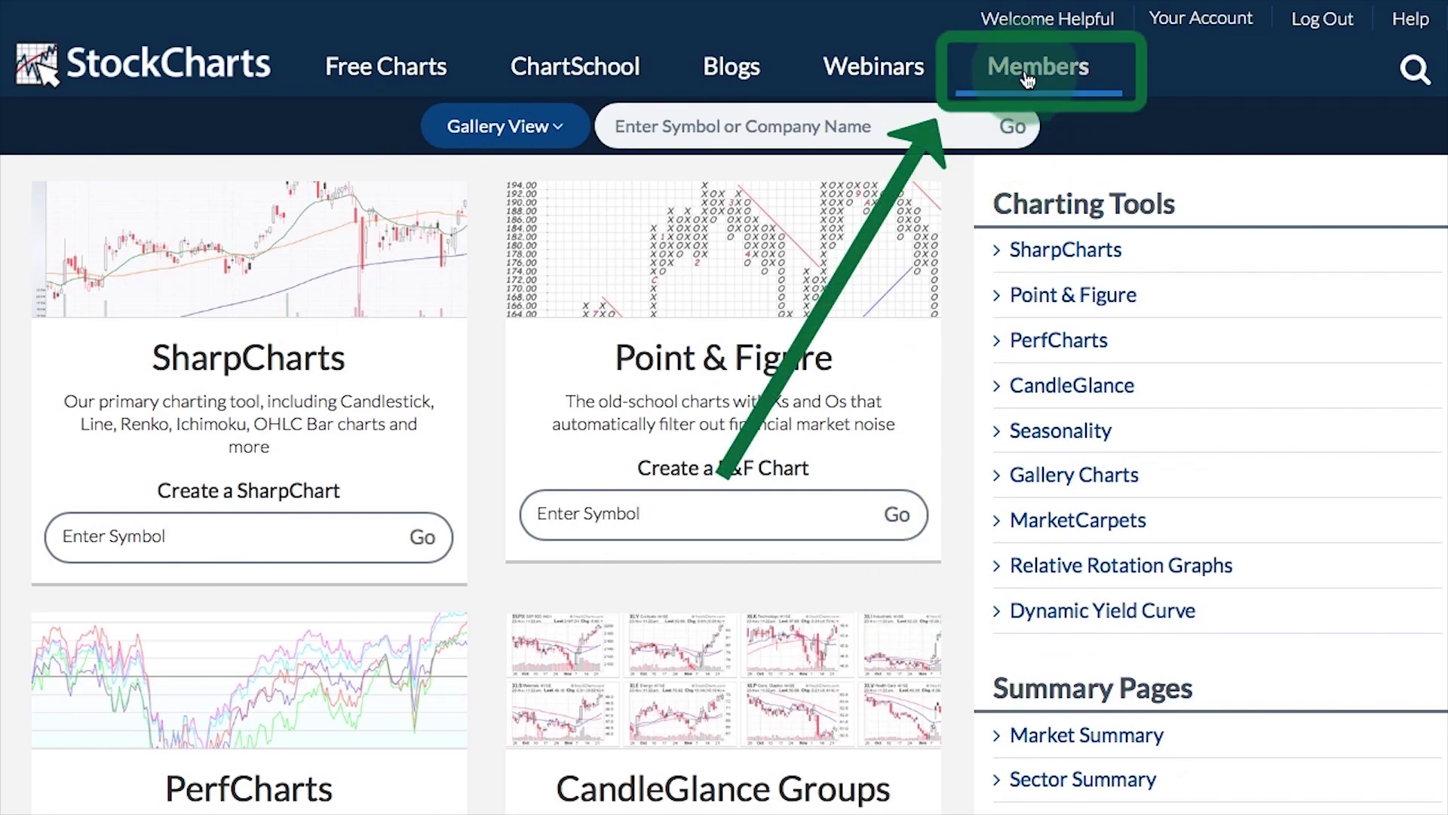
Go to Members > ChartLists and show the View As options for 1200 International Indexes
left_click(1025, 69)
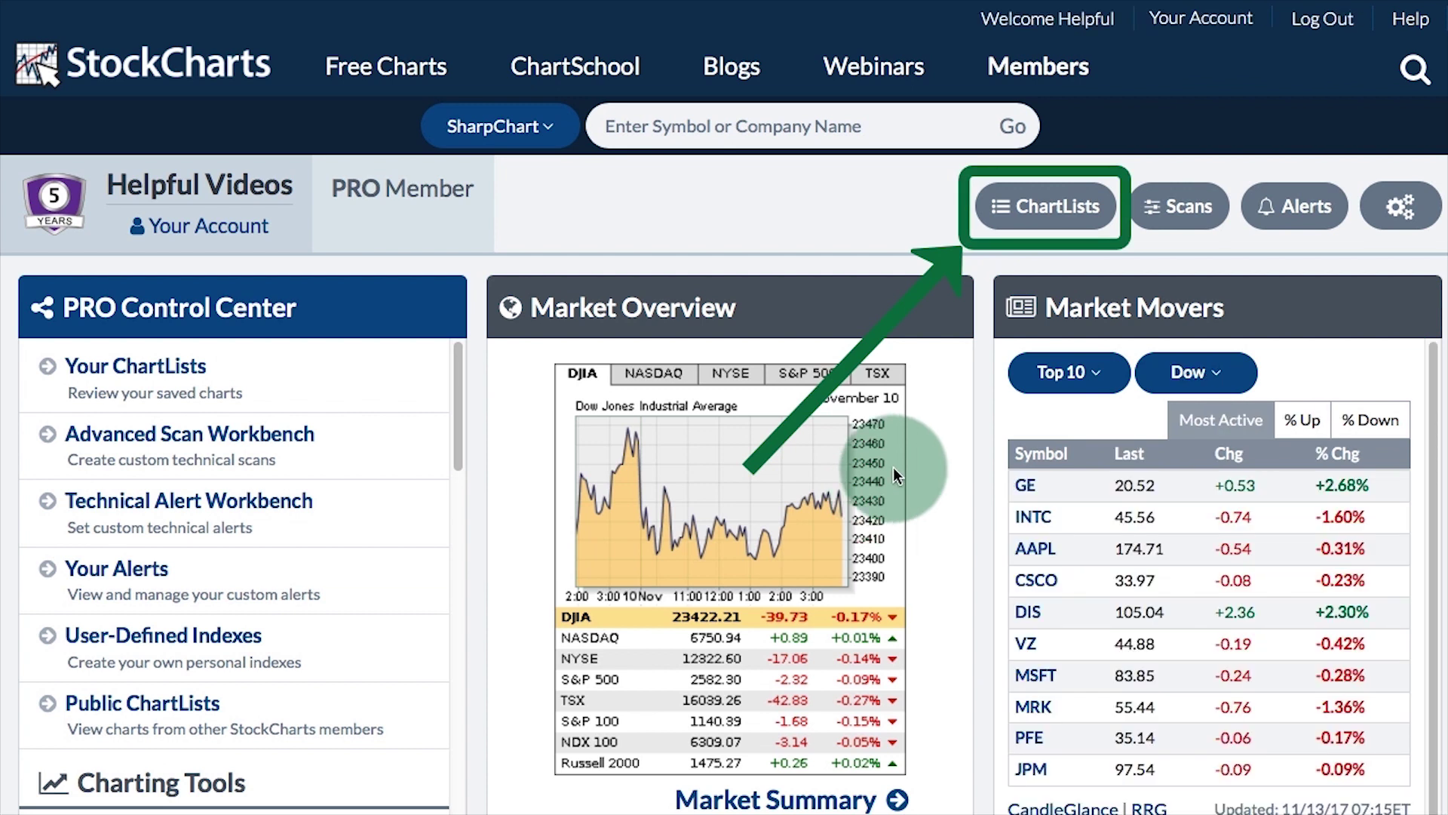
left_click(1045, 215)
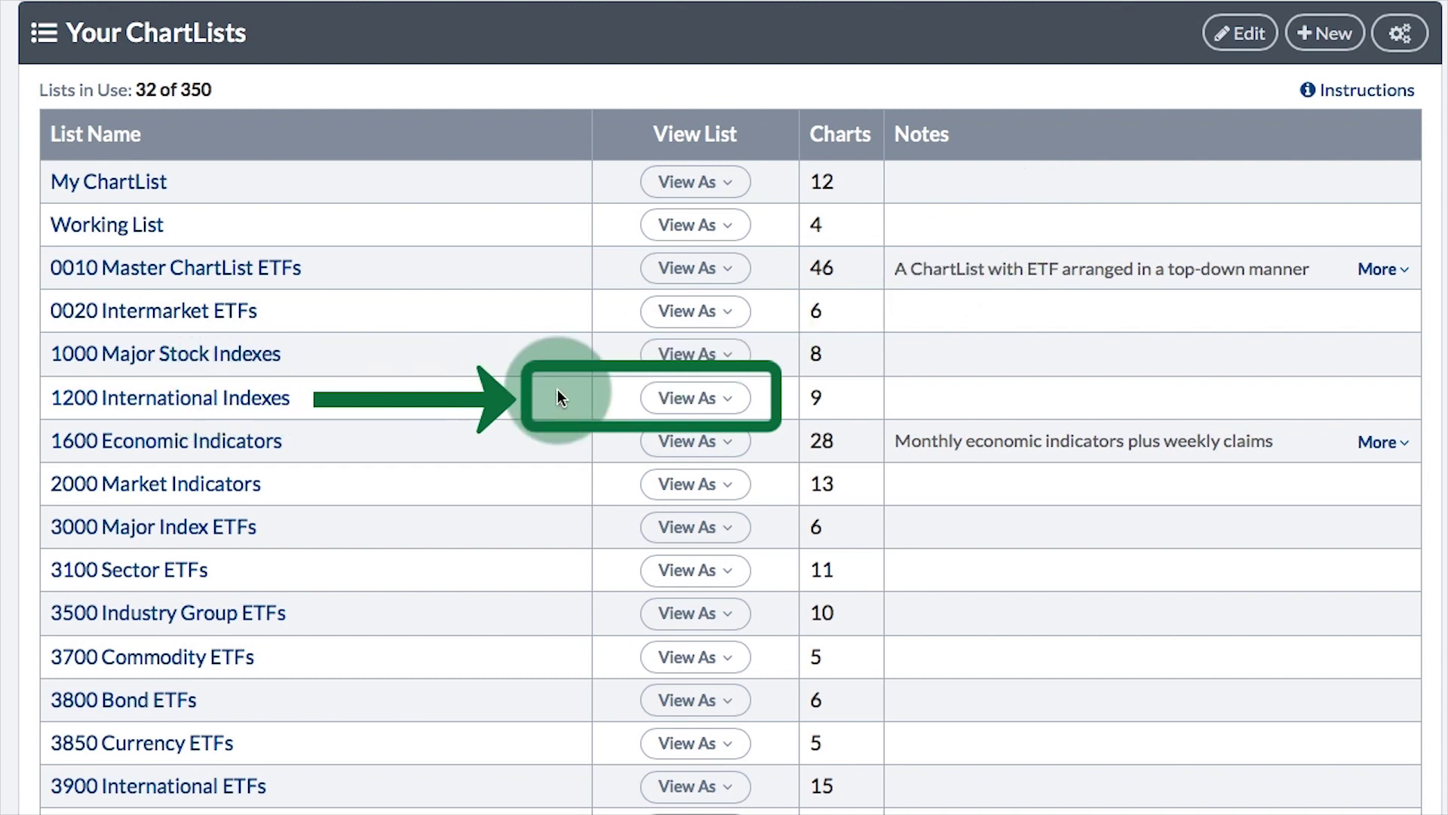
left_click(695, 400)
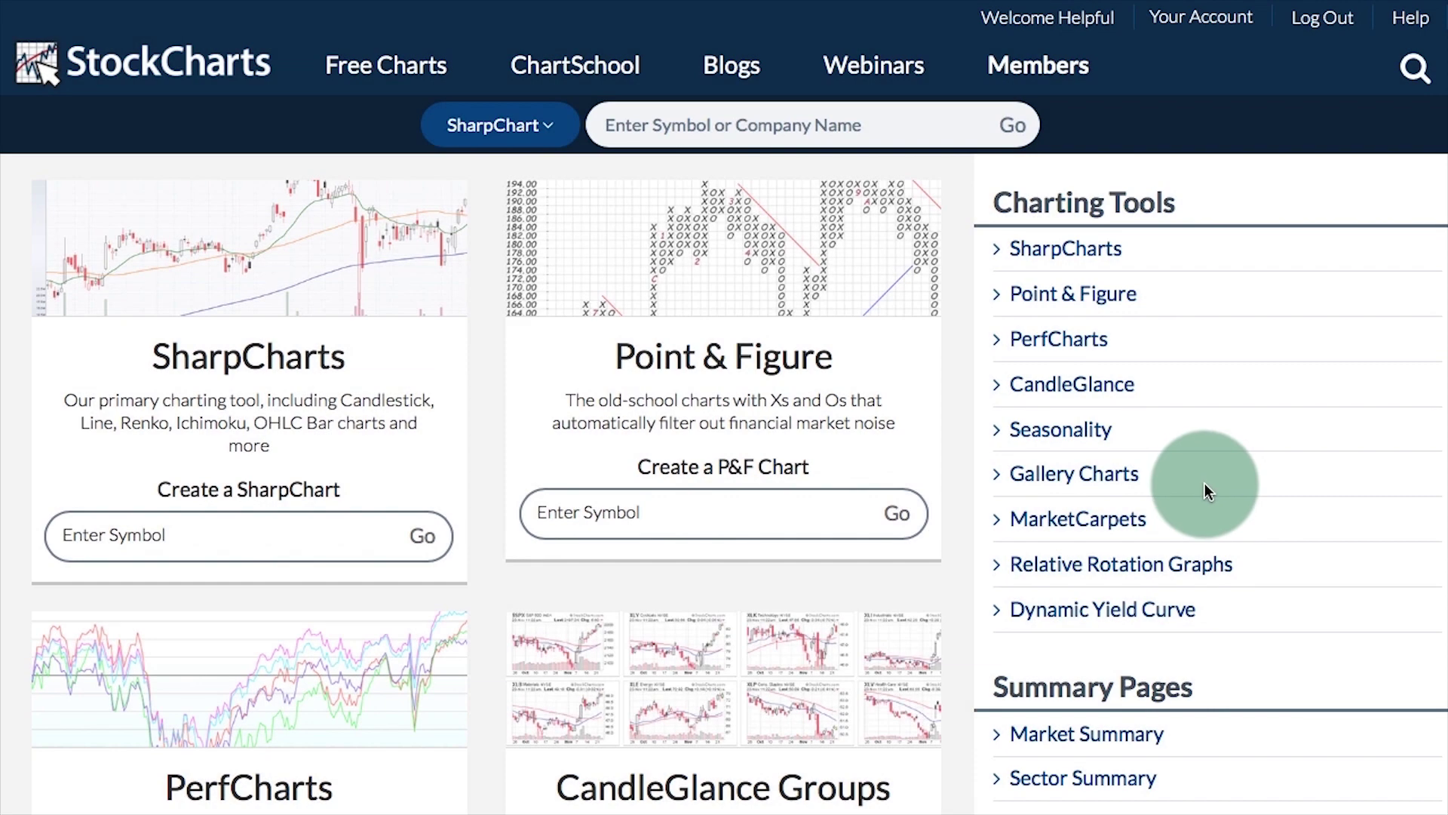
Open Market Summary from the Summary Pages section of the right sidebar
scroll(1202, 483, "down", 4)
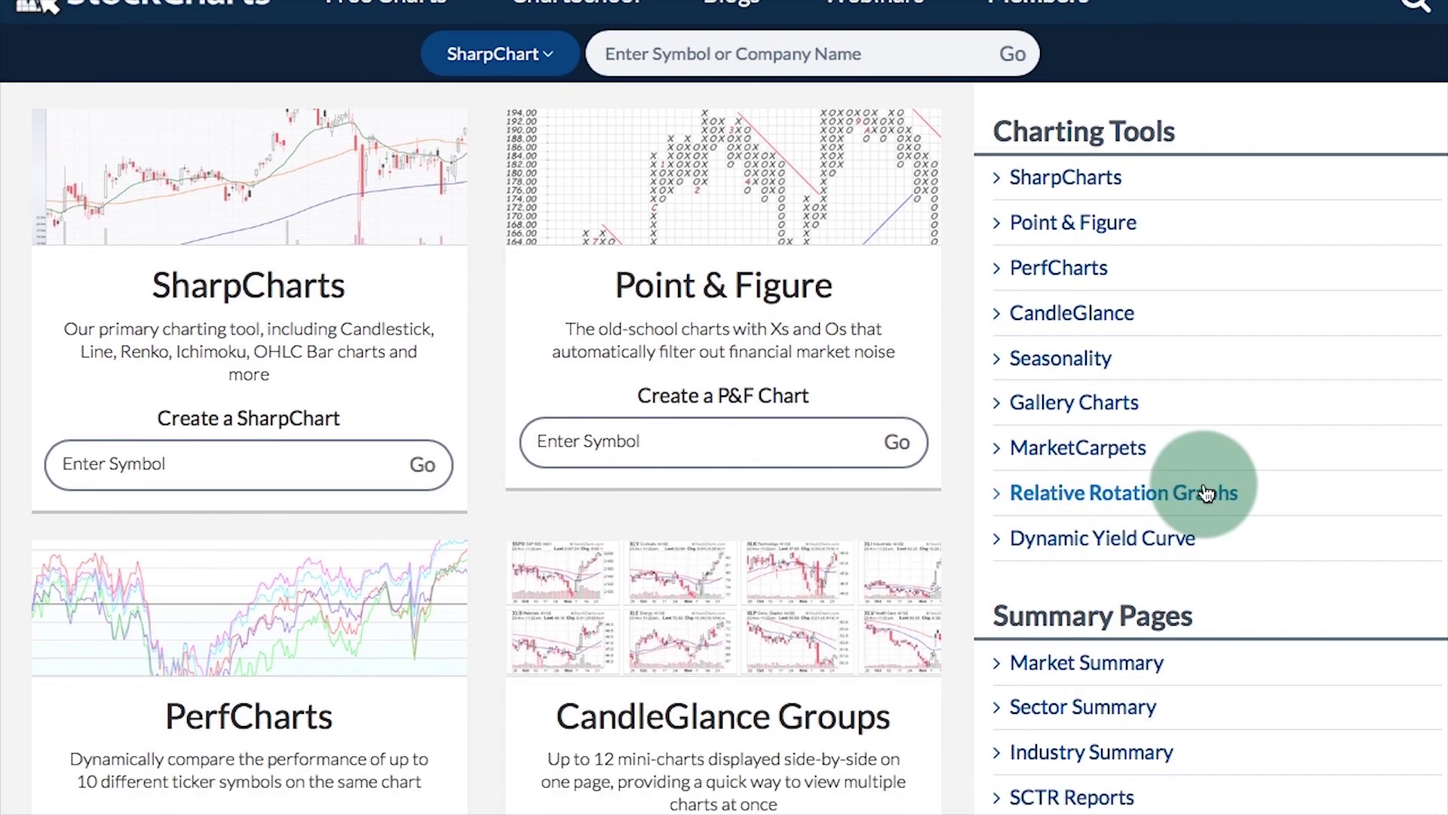
scroll(1204, 489, "down", 1)
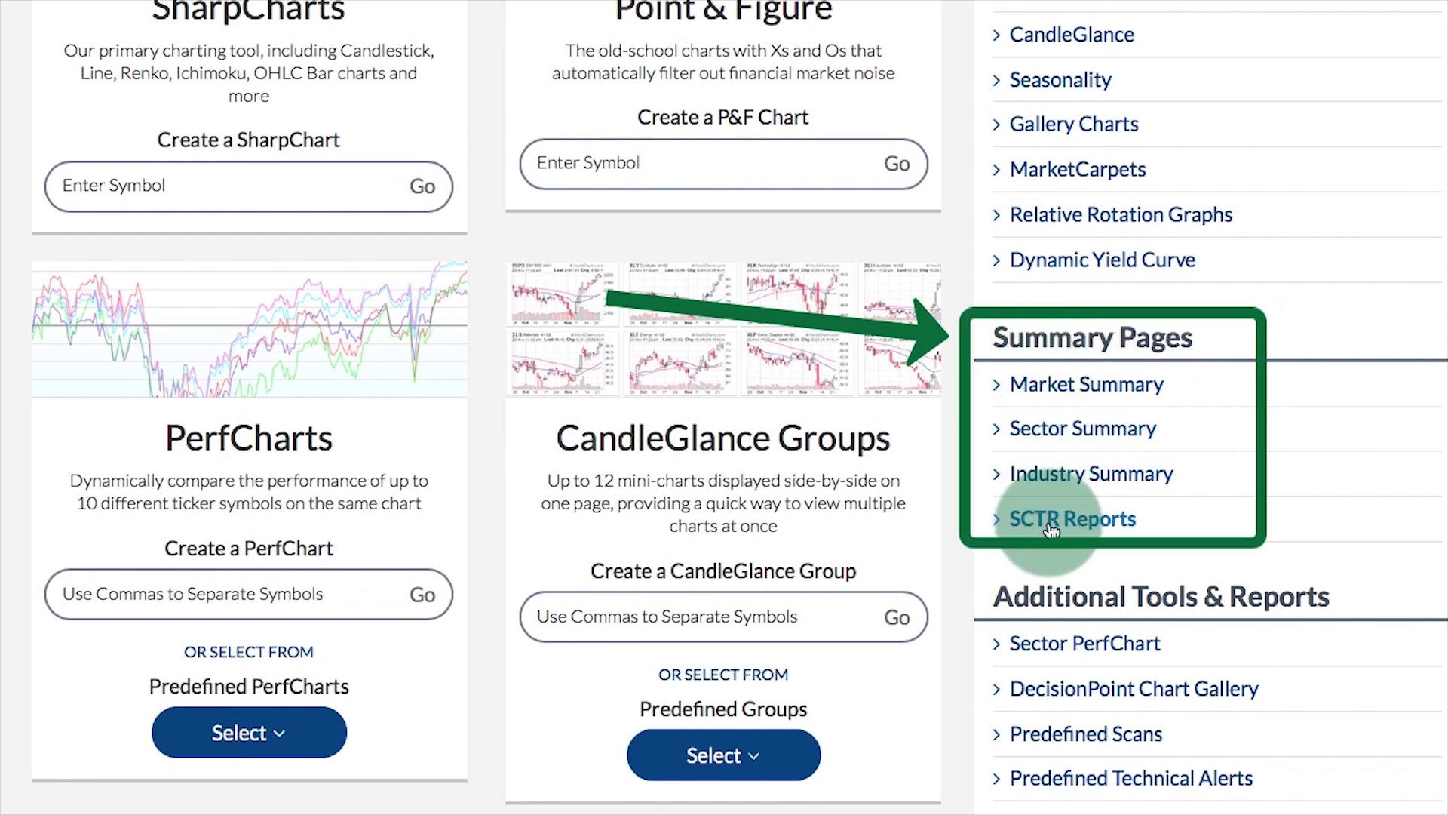
left_click(1049, 388)
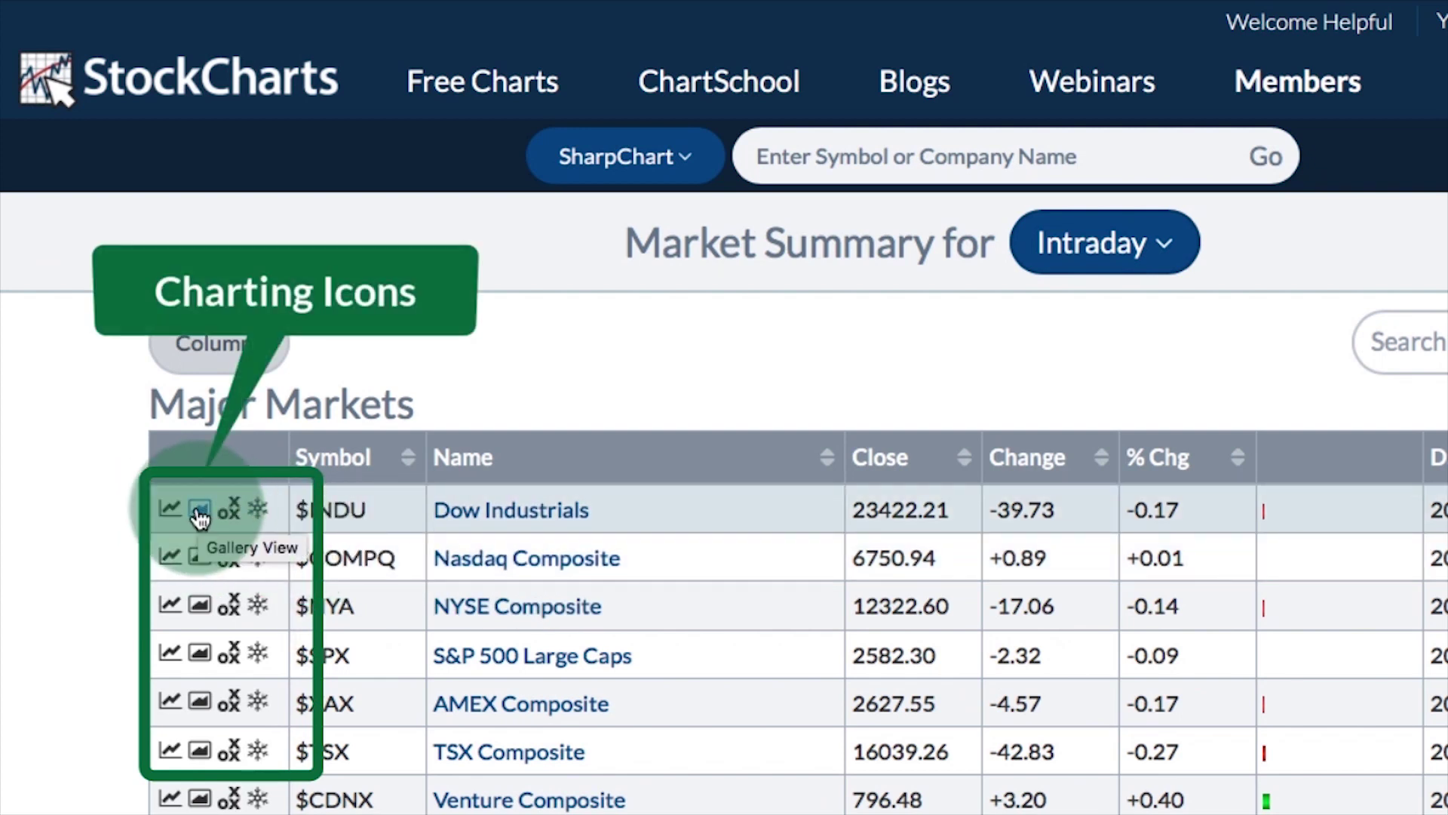
Open the Gallery View from the Dow Industrials row and scroll down its charts
left_click(199, 511)
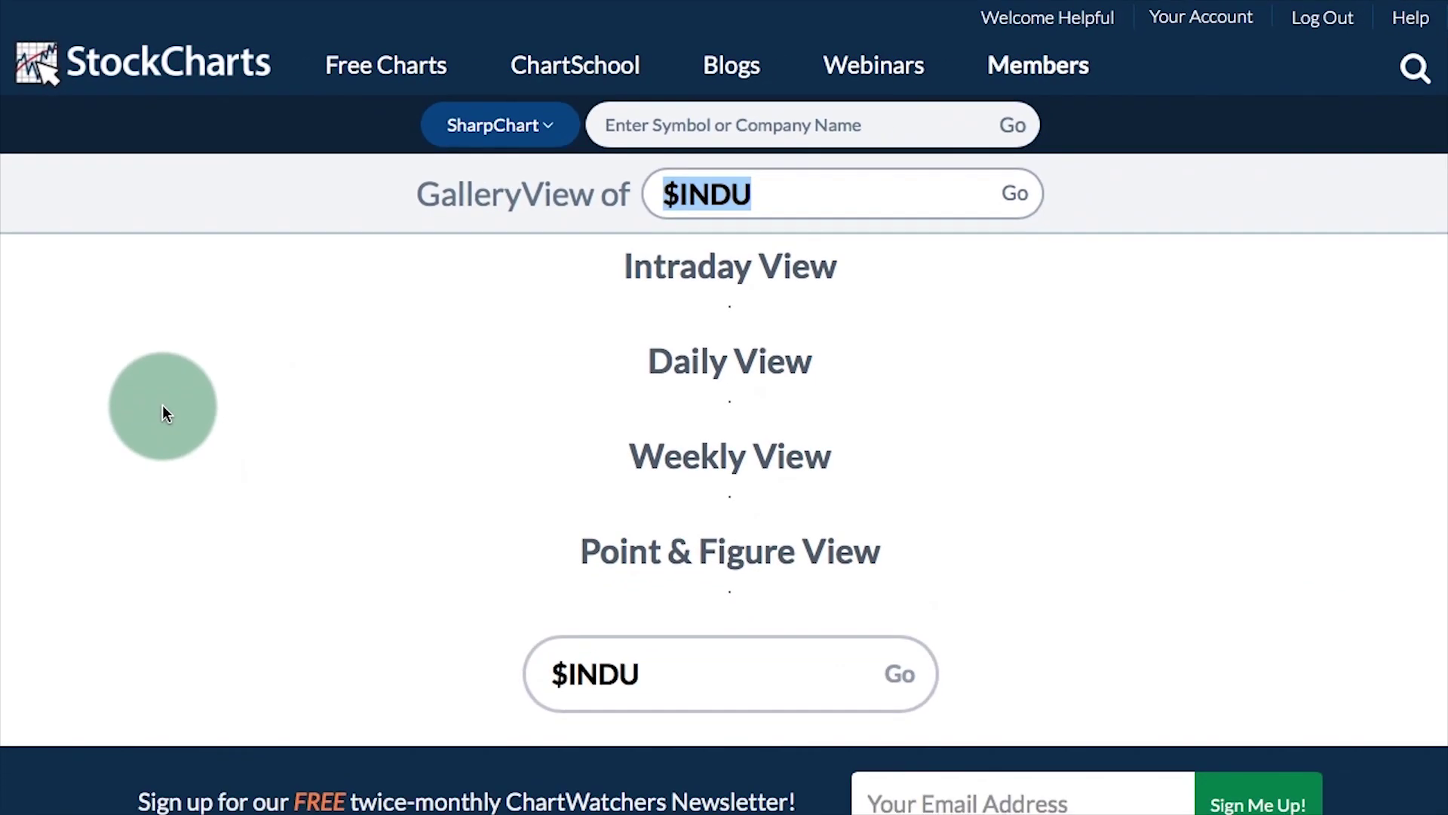
scroll(933, 596, "down", 2)
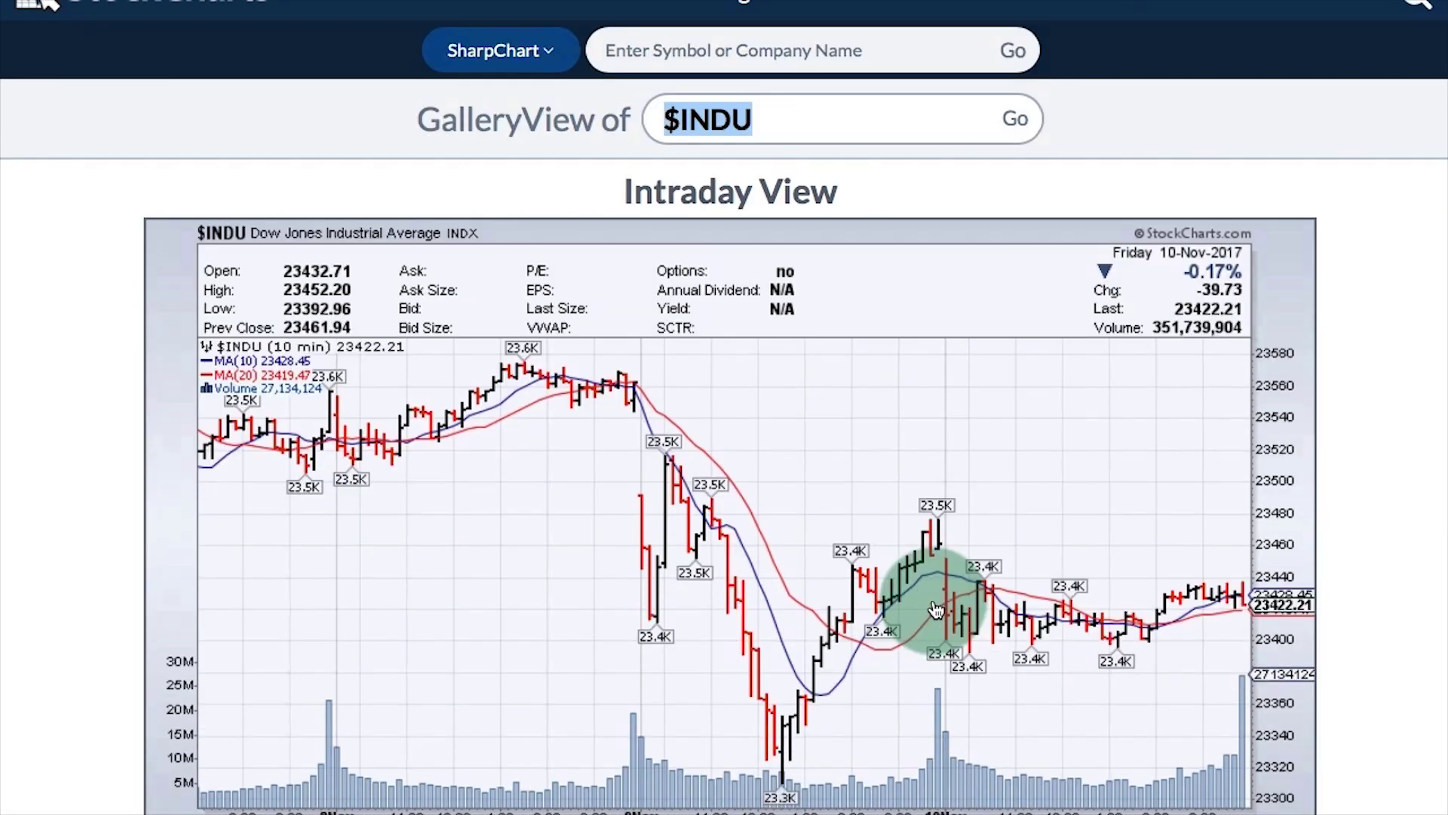
scroll(934, 609, "down", 1)
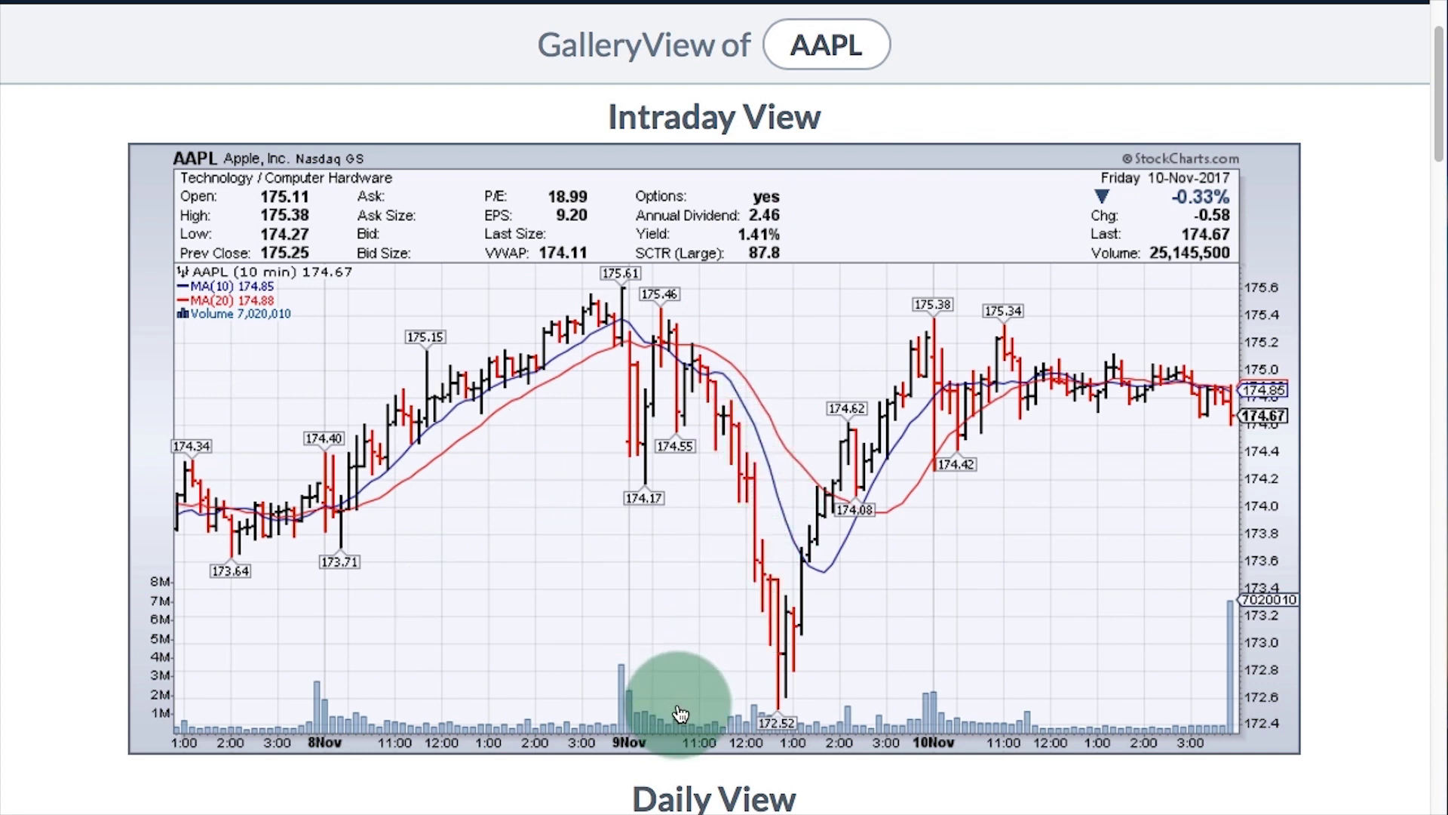
Scroll through AAPL's Daily, Weekly and Point & Figure gallery charts
scroll(679, 713, "down", 3)
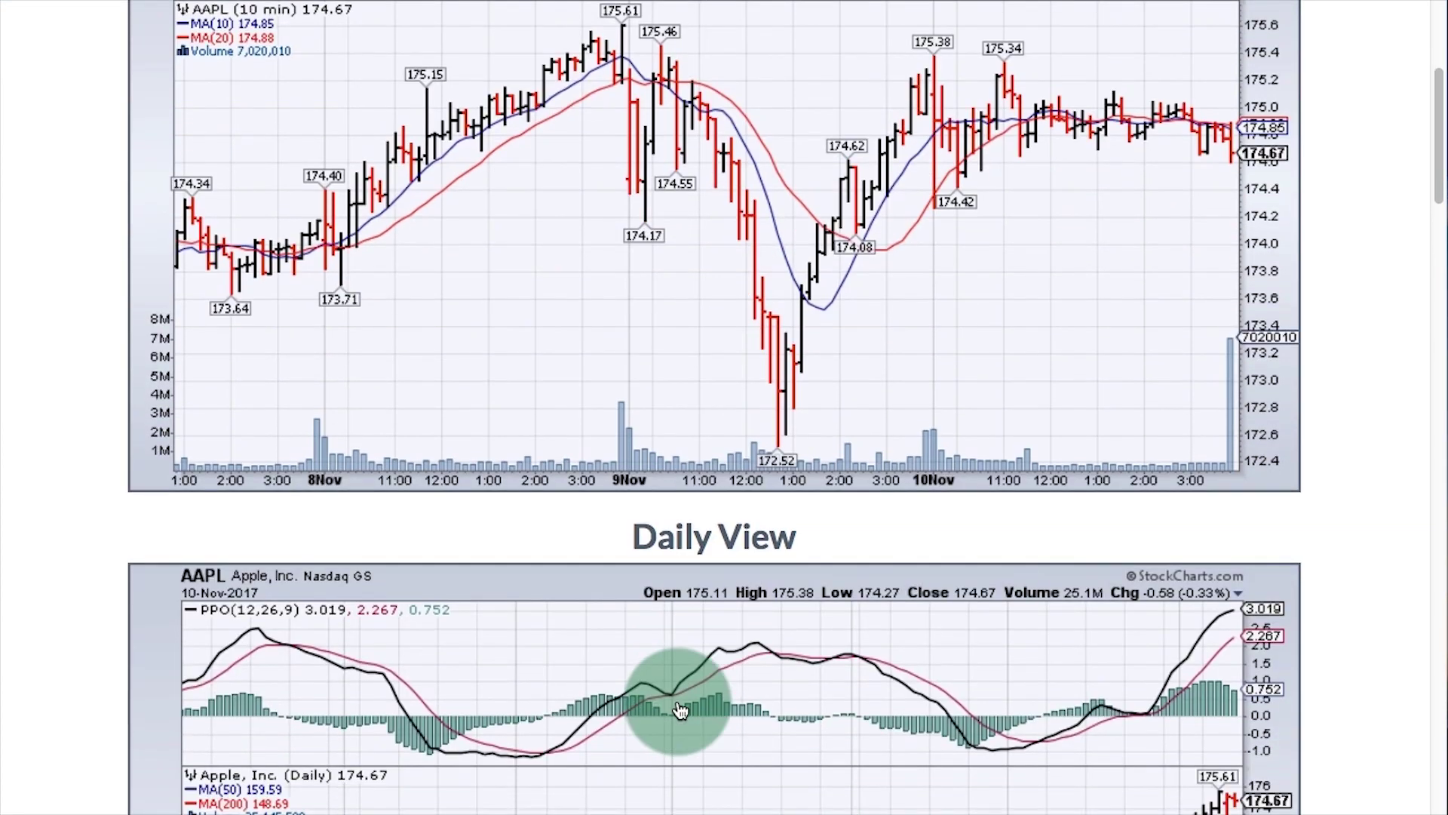
scroll(679, 709, "down", 6)
scroll(679, 709, "down", 1)
scroll(679, 709, "down", 1)
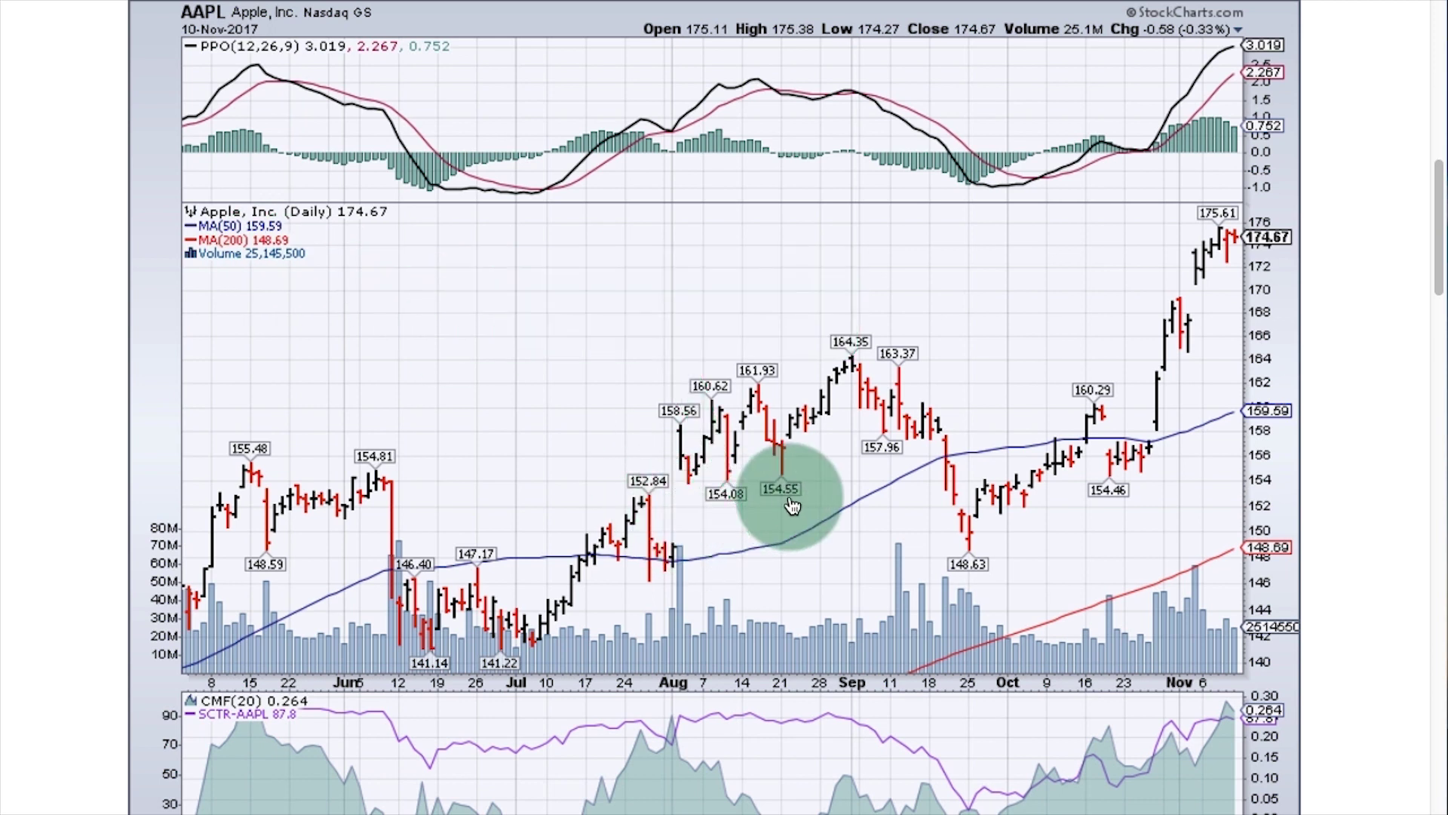
scroll(792, 505, "down", 2)
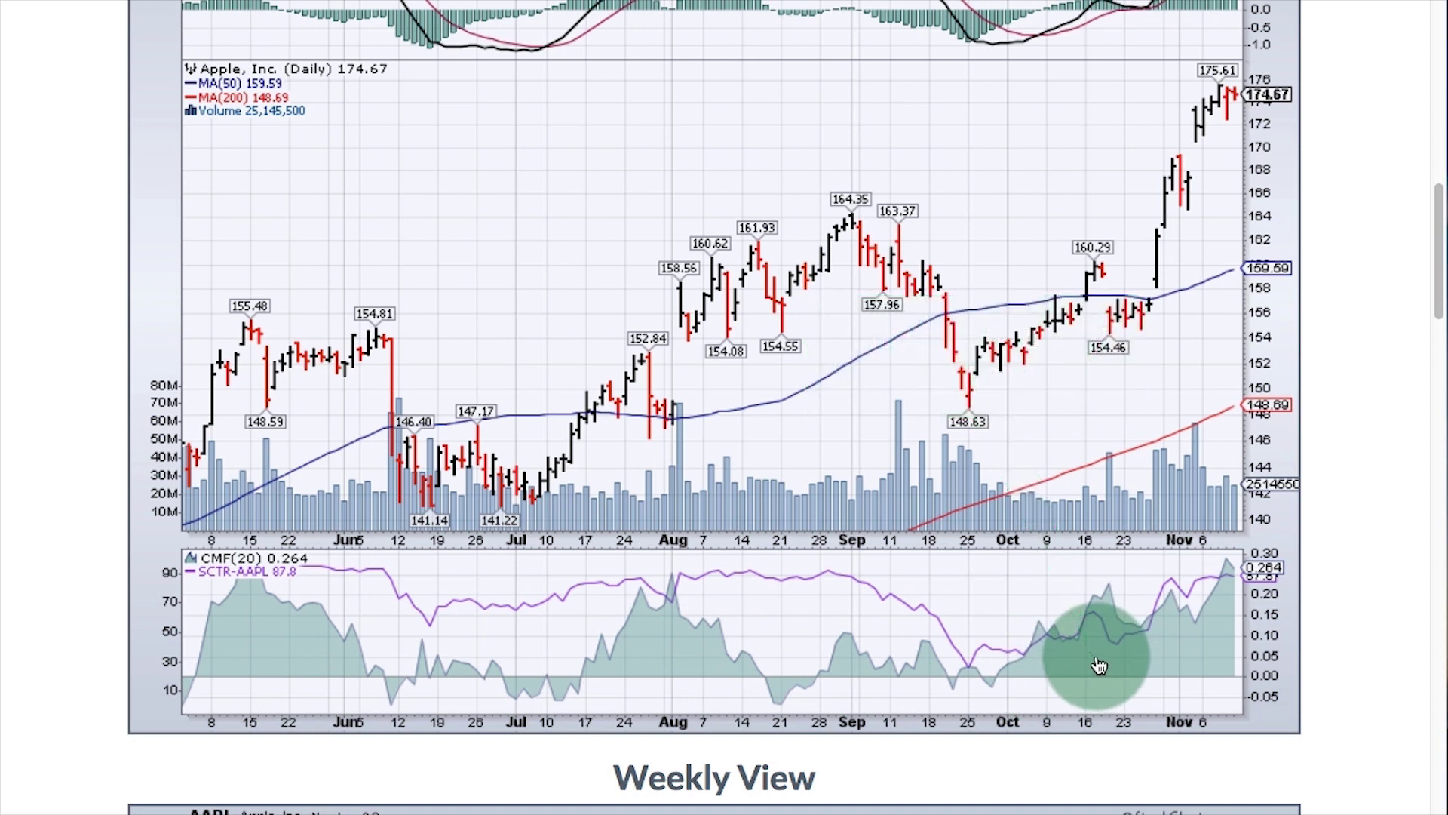
scroll(1098, 664, "down", 8)
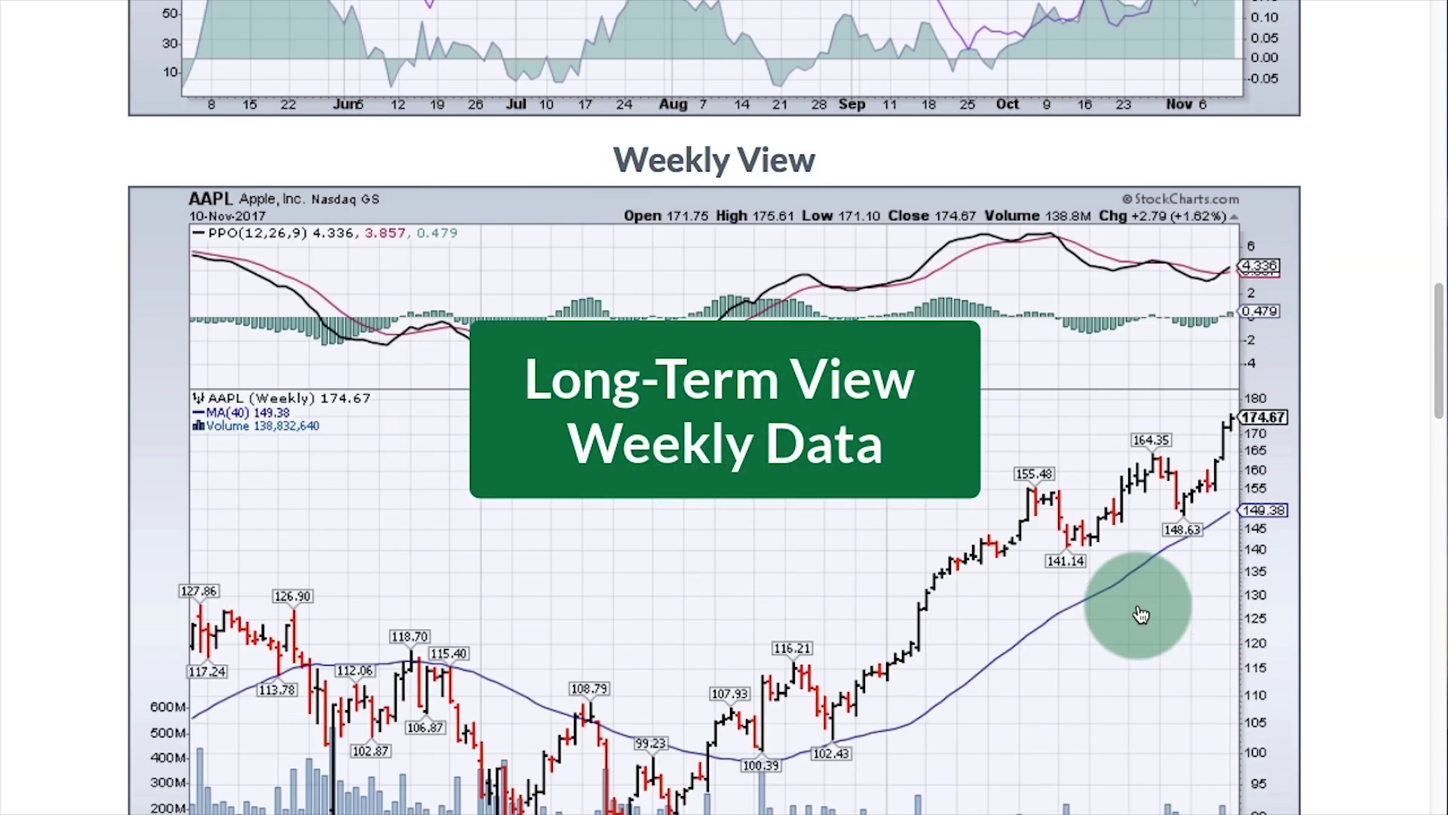
scroll(1140, 615, "down", 2)
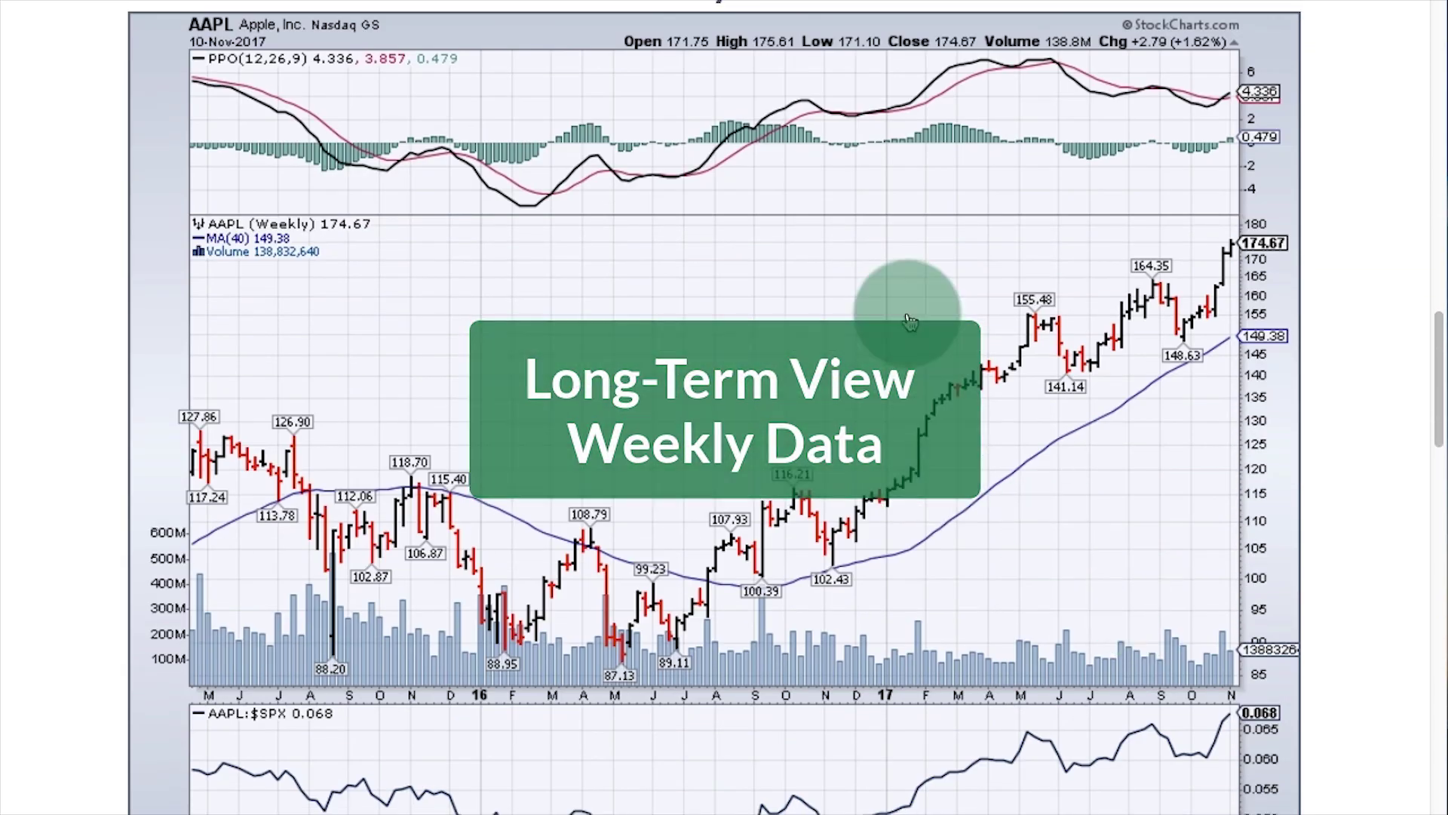
scroll(914, 519, "down", 1)
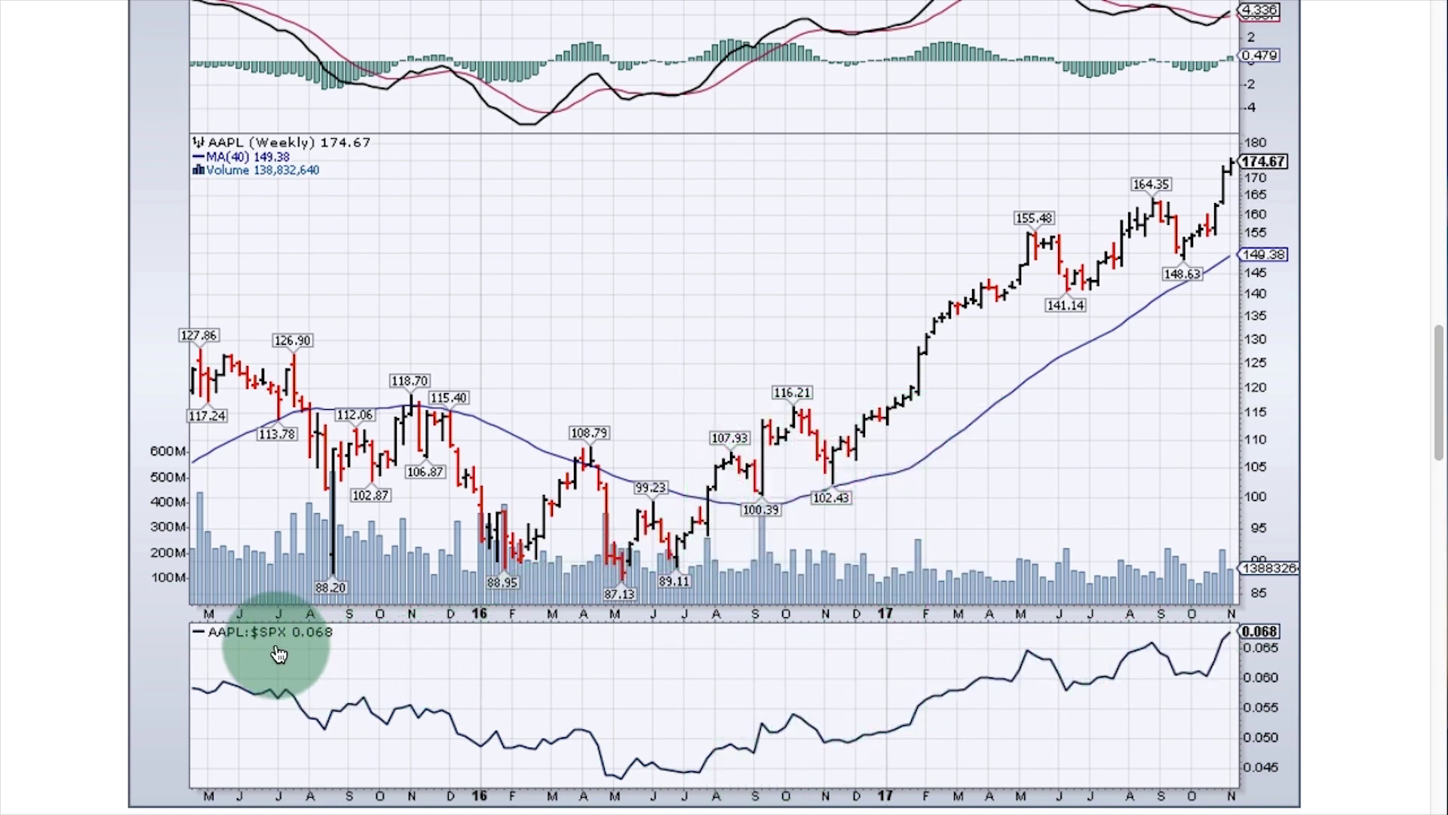
scroll(501, 679, "down", 5)
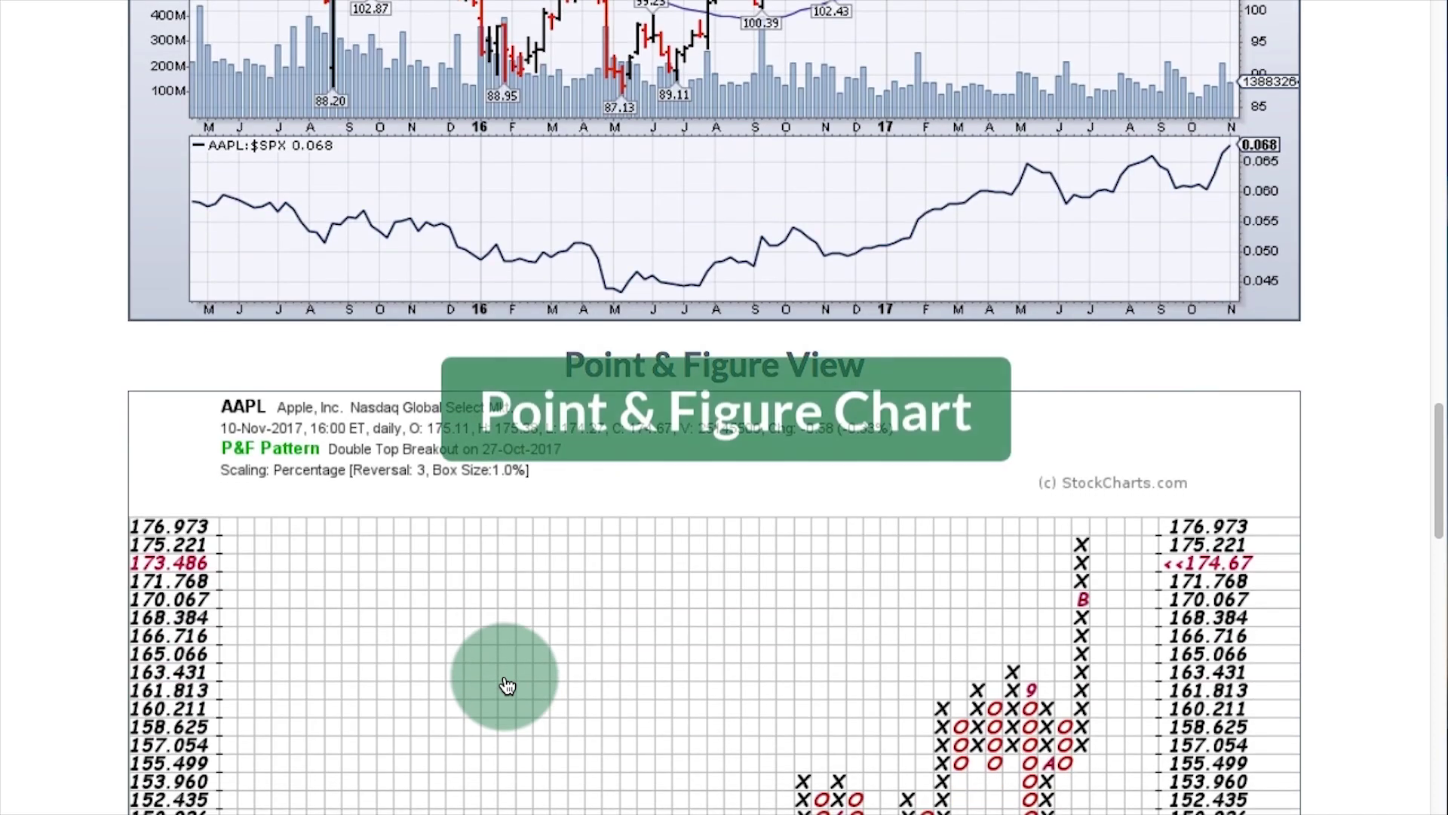
scroll(507, 685, "down", 5)
scroll(507, 685, "down", 1)
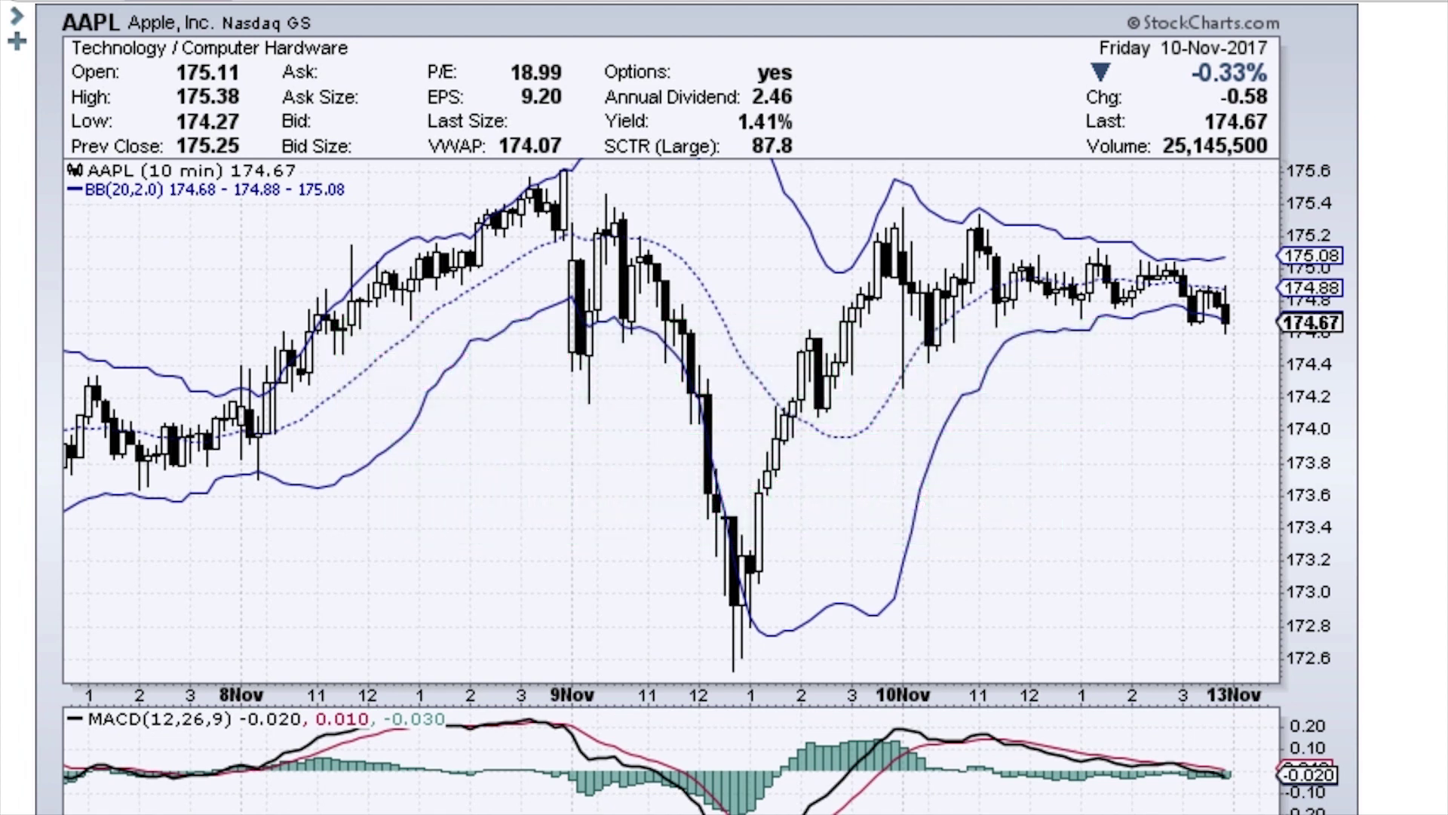
Check the 10-minute chart's attributes below it: Fill the Chart range with Full Quote ticked
left_click(667, 496)
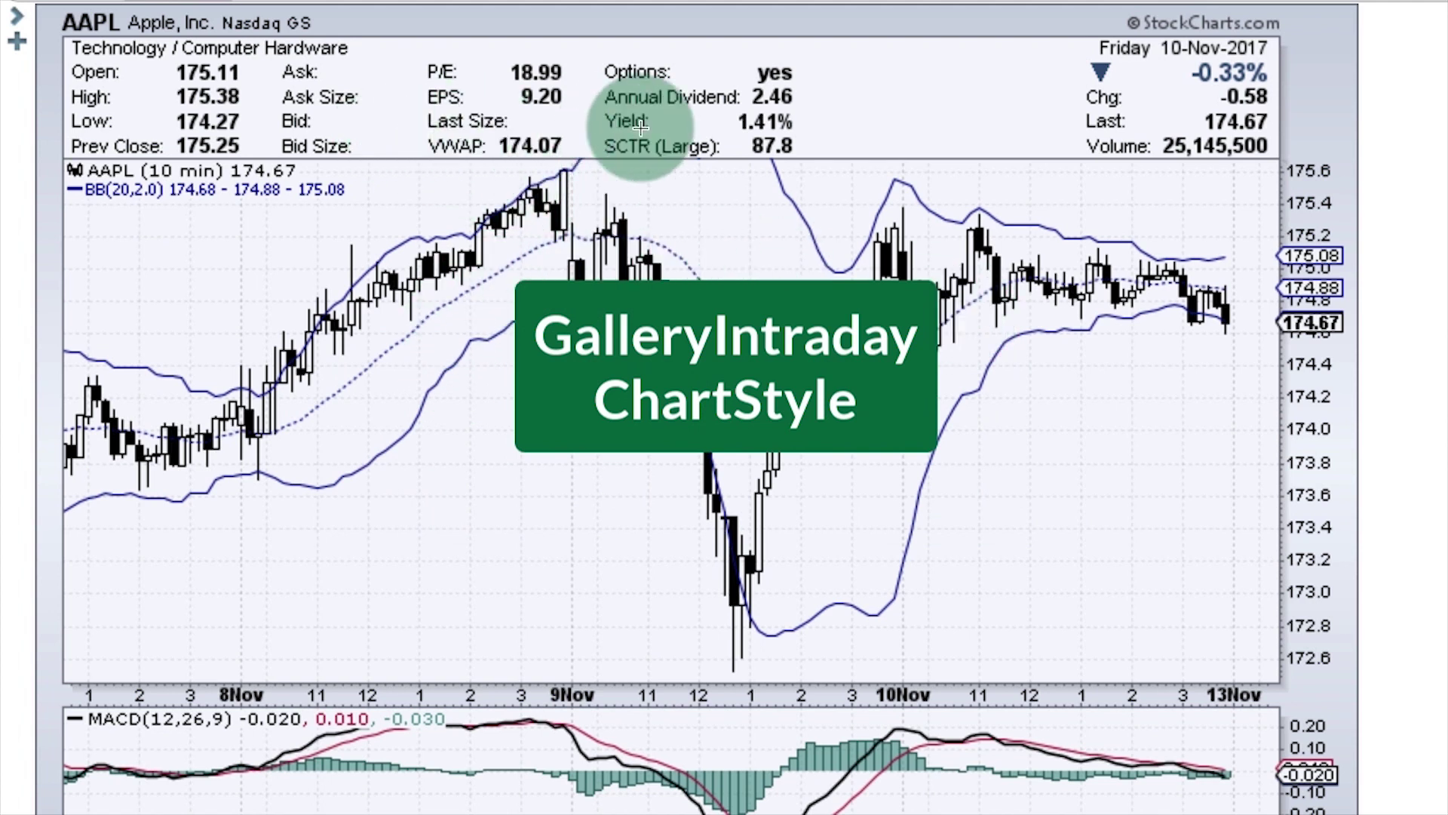
scroll(941, 424, "down", 3)
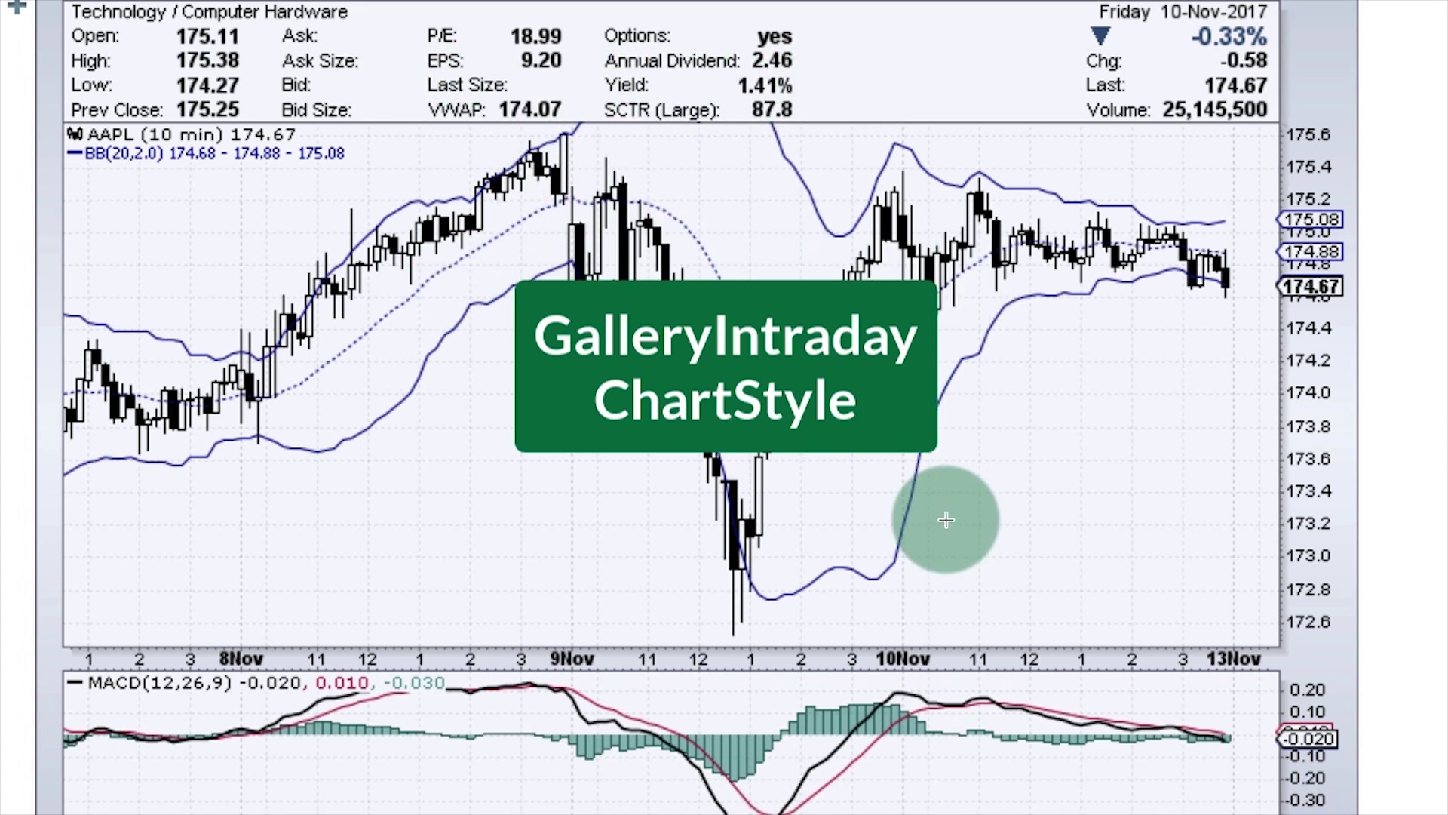
scroll(946, 519, "down", 10)
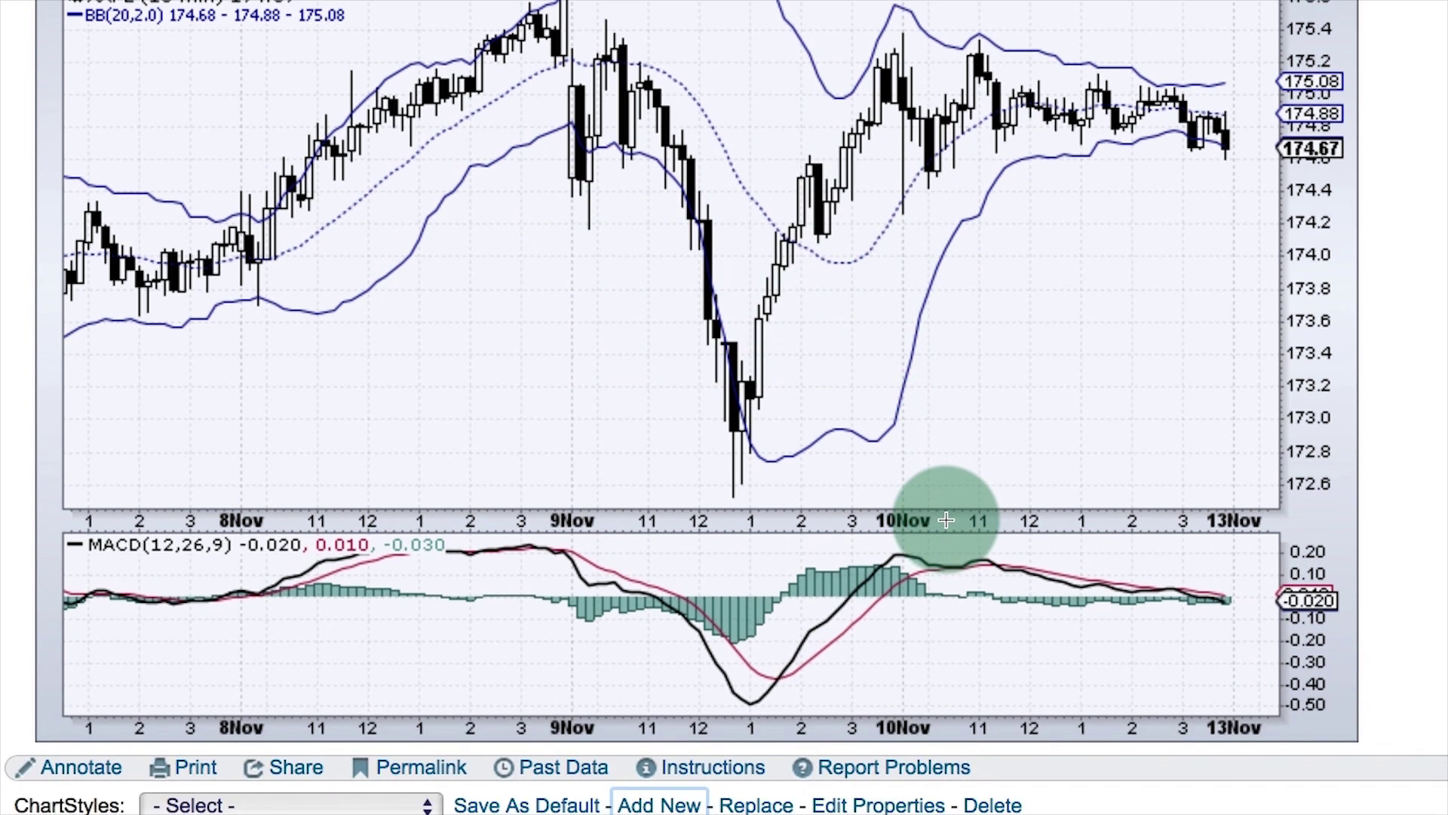
scroll(946, 520, "down", 4)
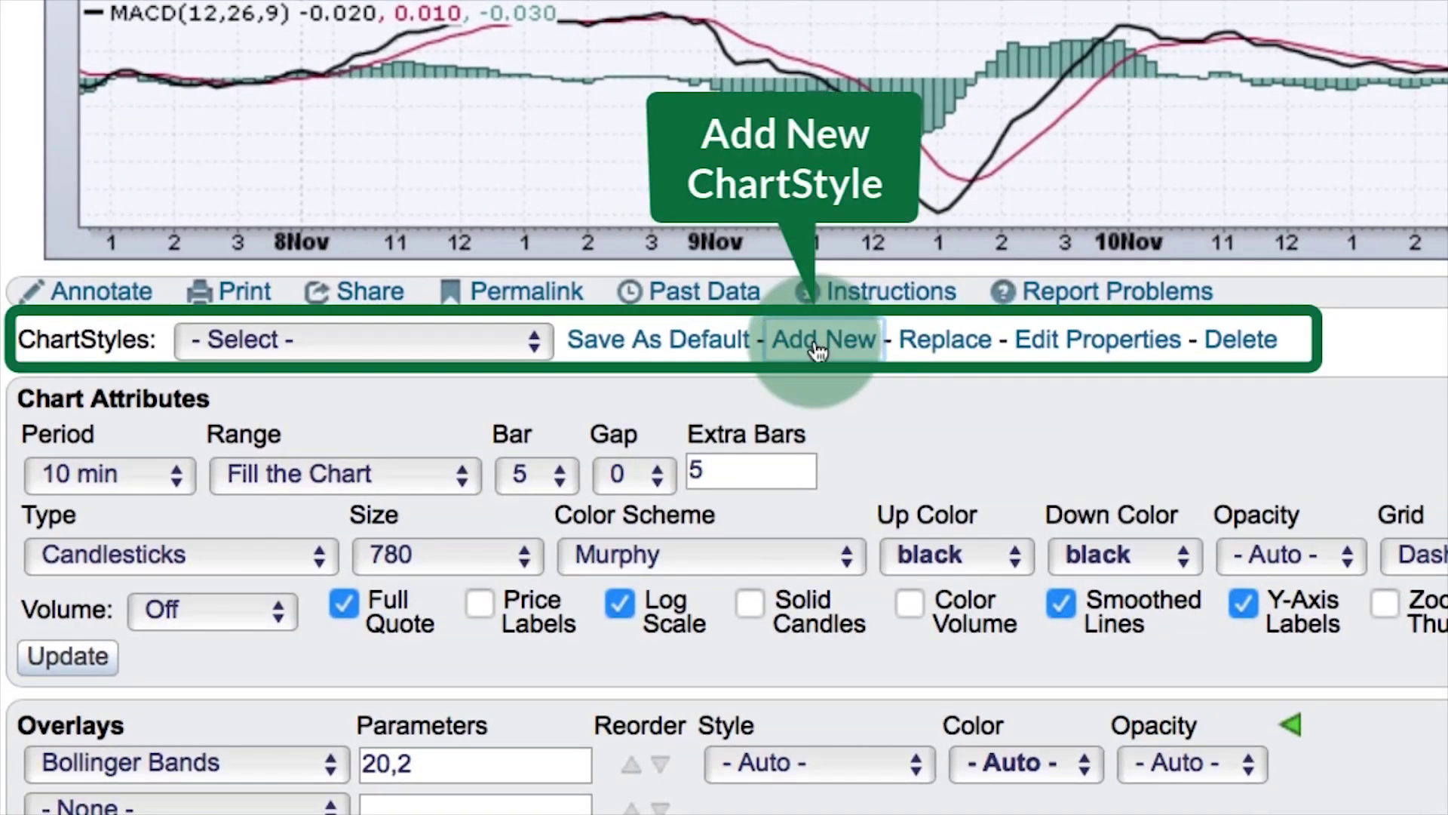
Add a ChartStyle named 'GalleryIntraday' from the 10-minute AAPL chart settings
left_click(815, 346)
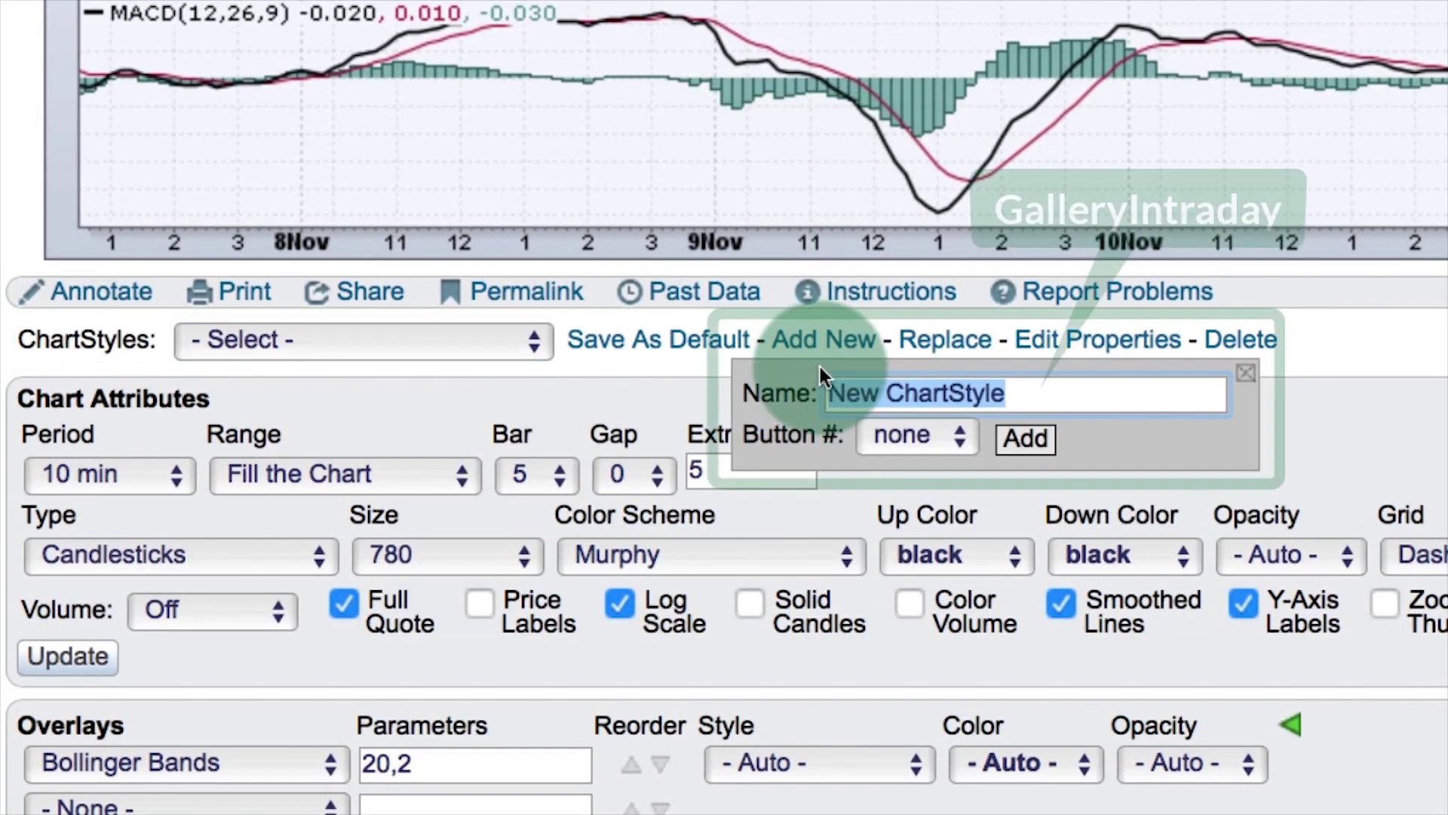
type("GalleryIntraday")
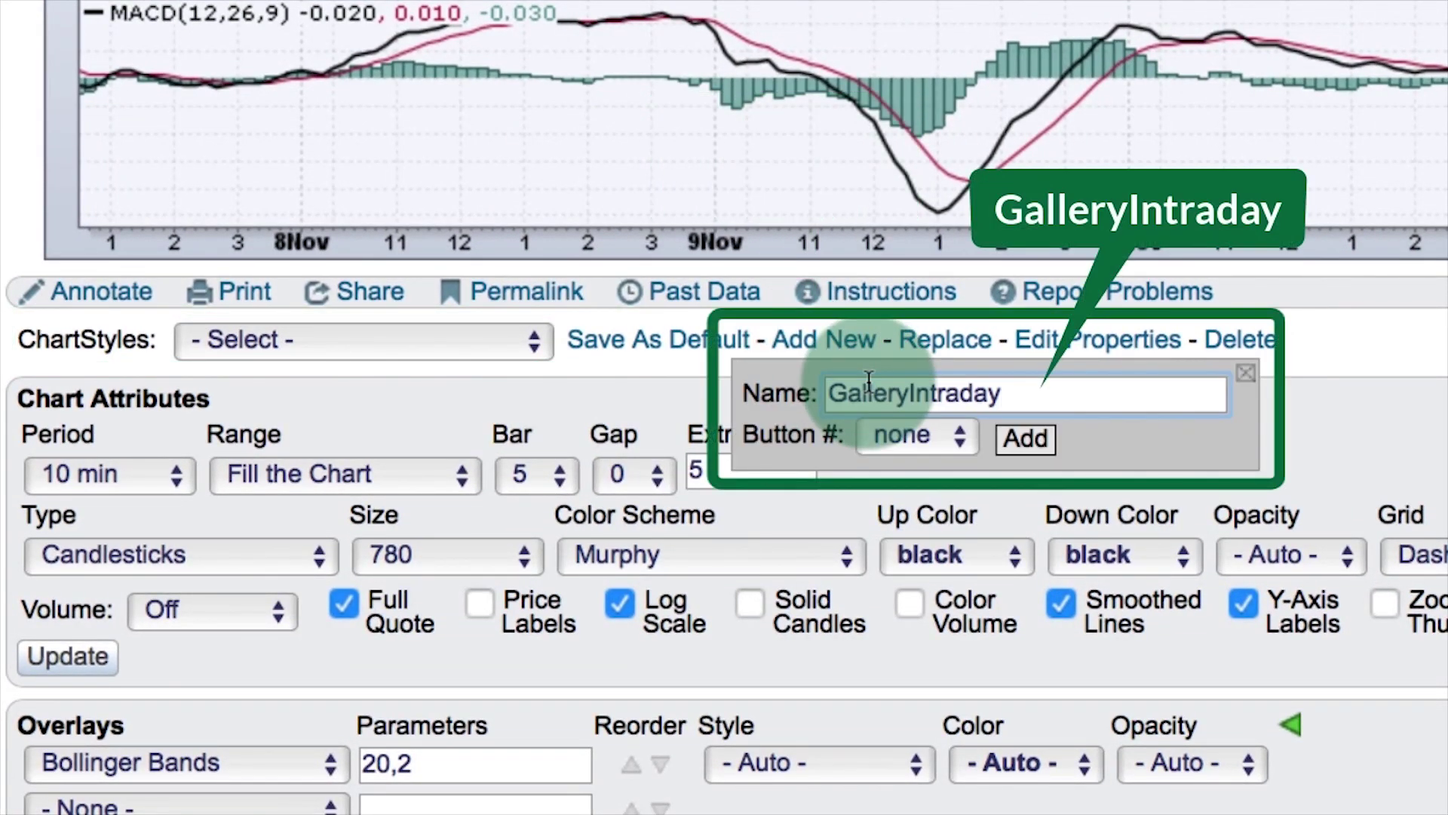
left_click(1031, 445)
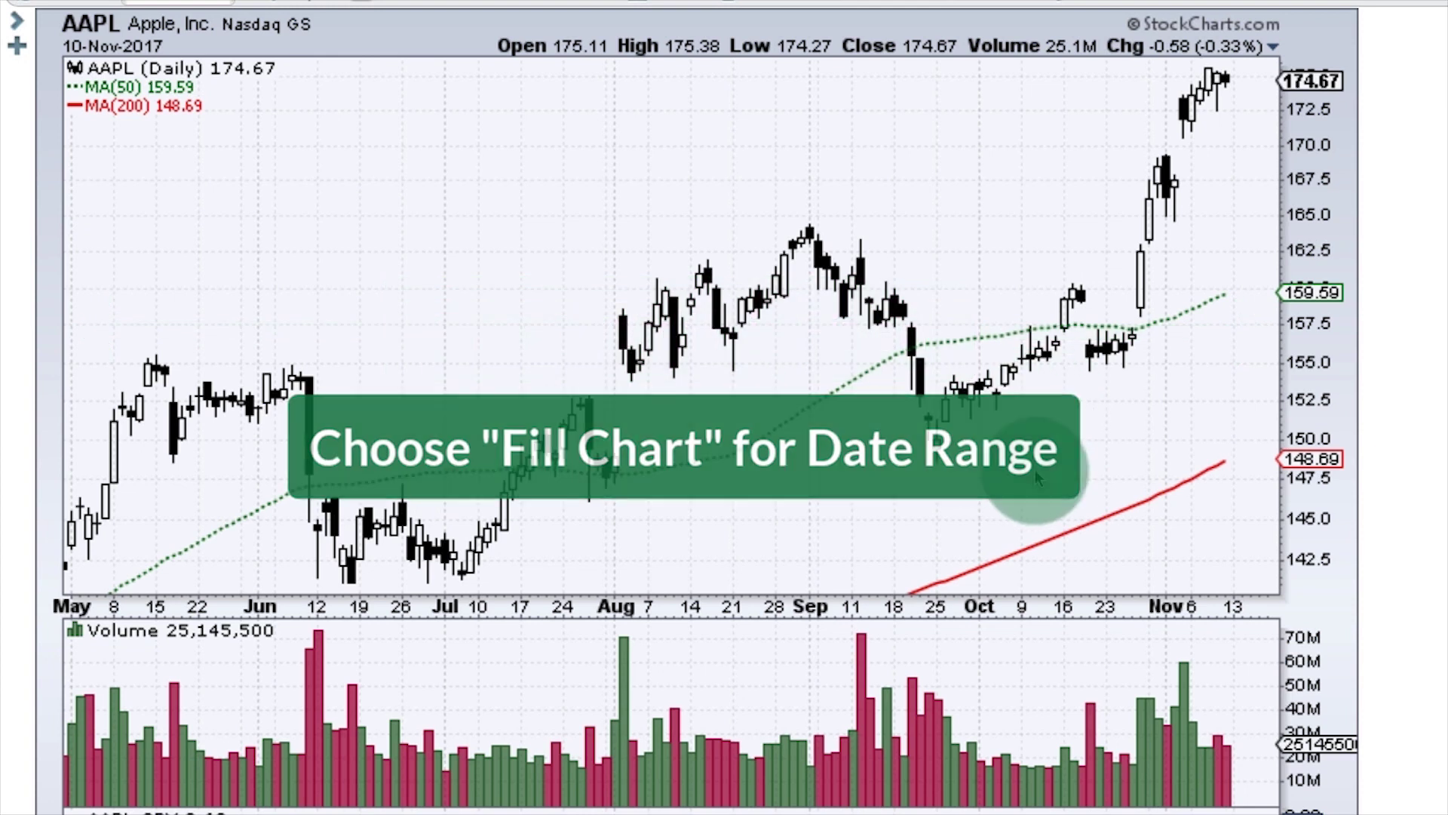
Set the daily AAPL chart's Chart Attributes Range to Fill the Chart
scroll(1035, 469, "down", 4)
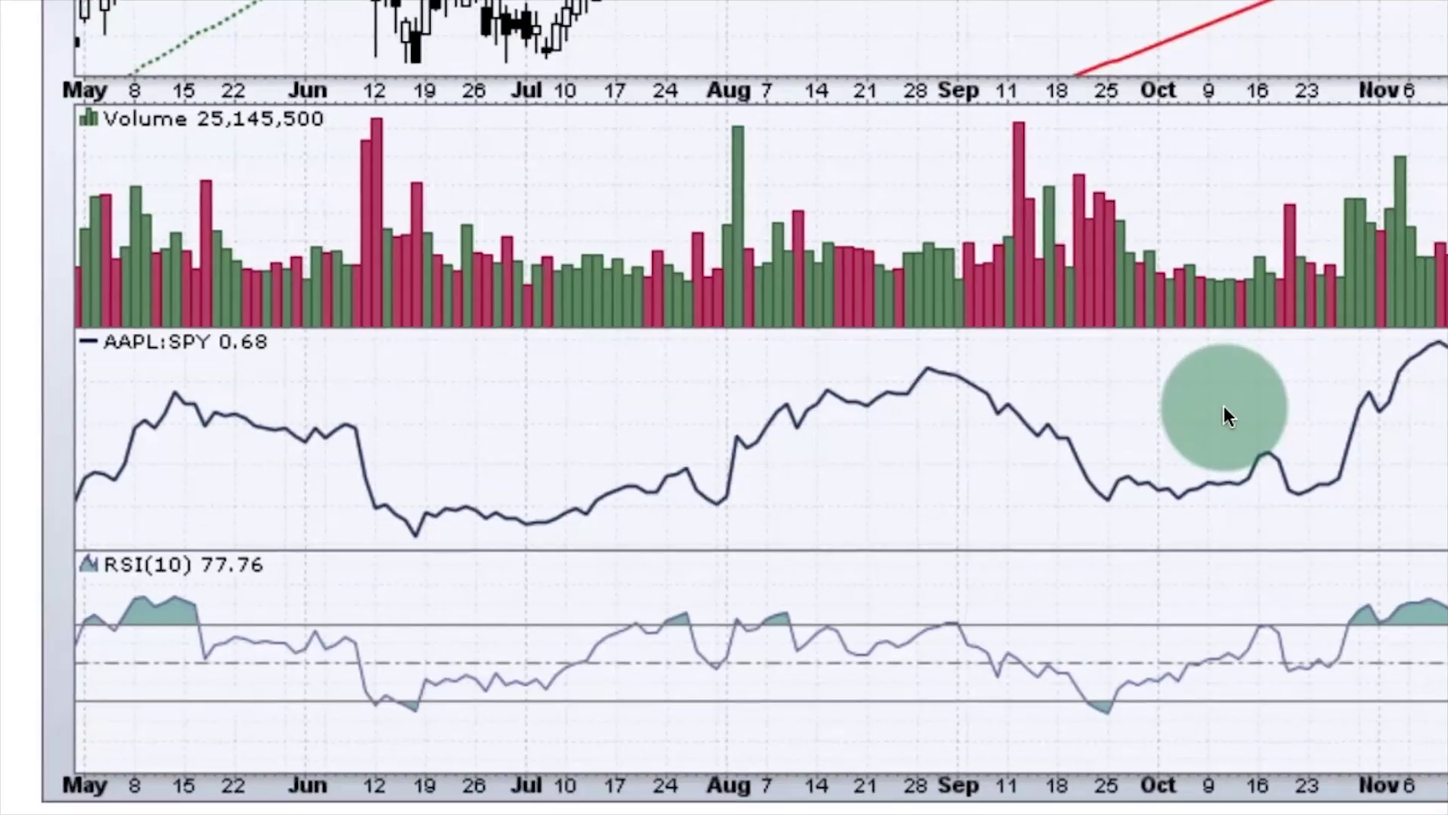
scroll(1293, 385, "down", 5)
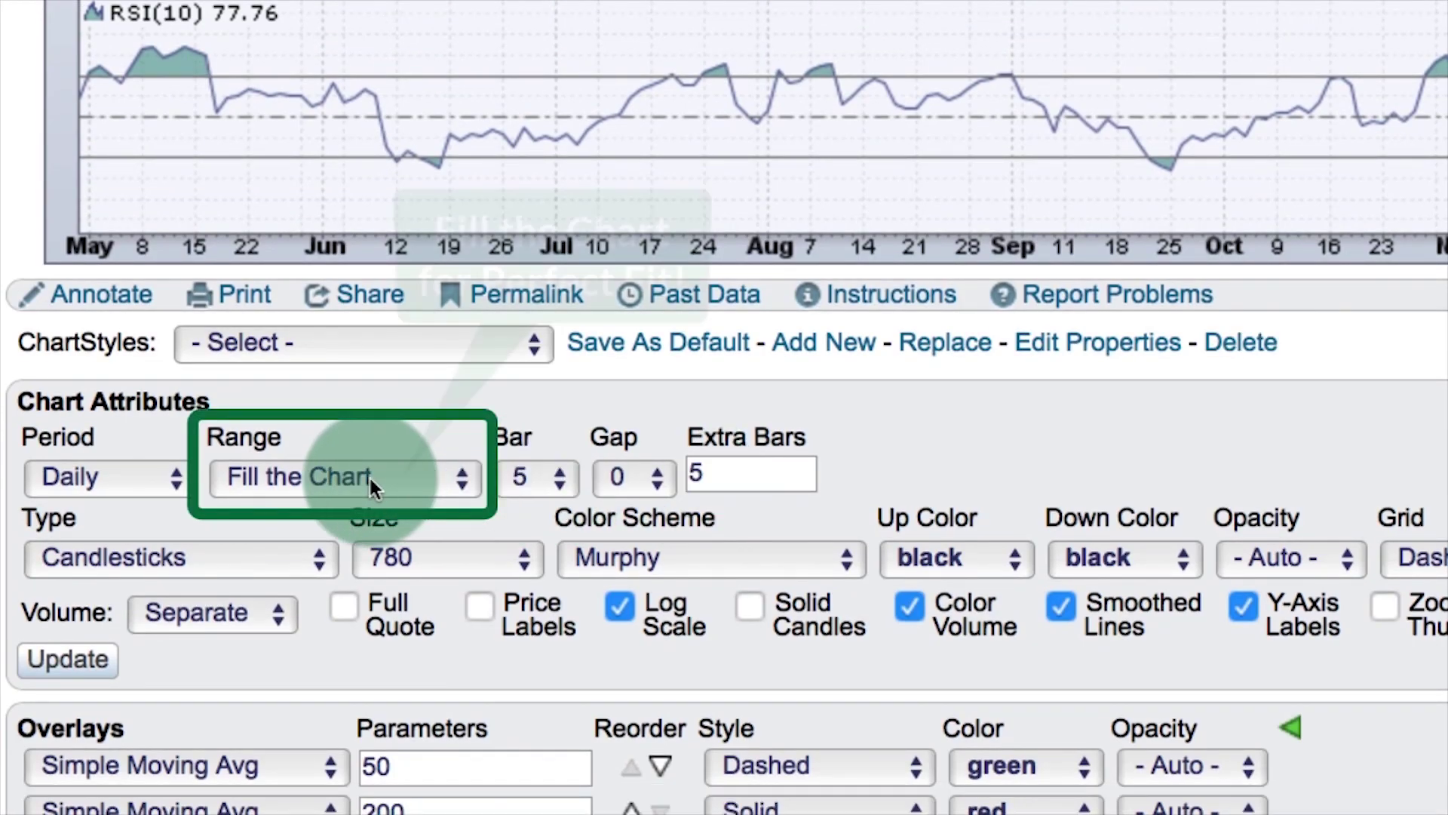
left_click(319, 481)
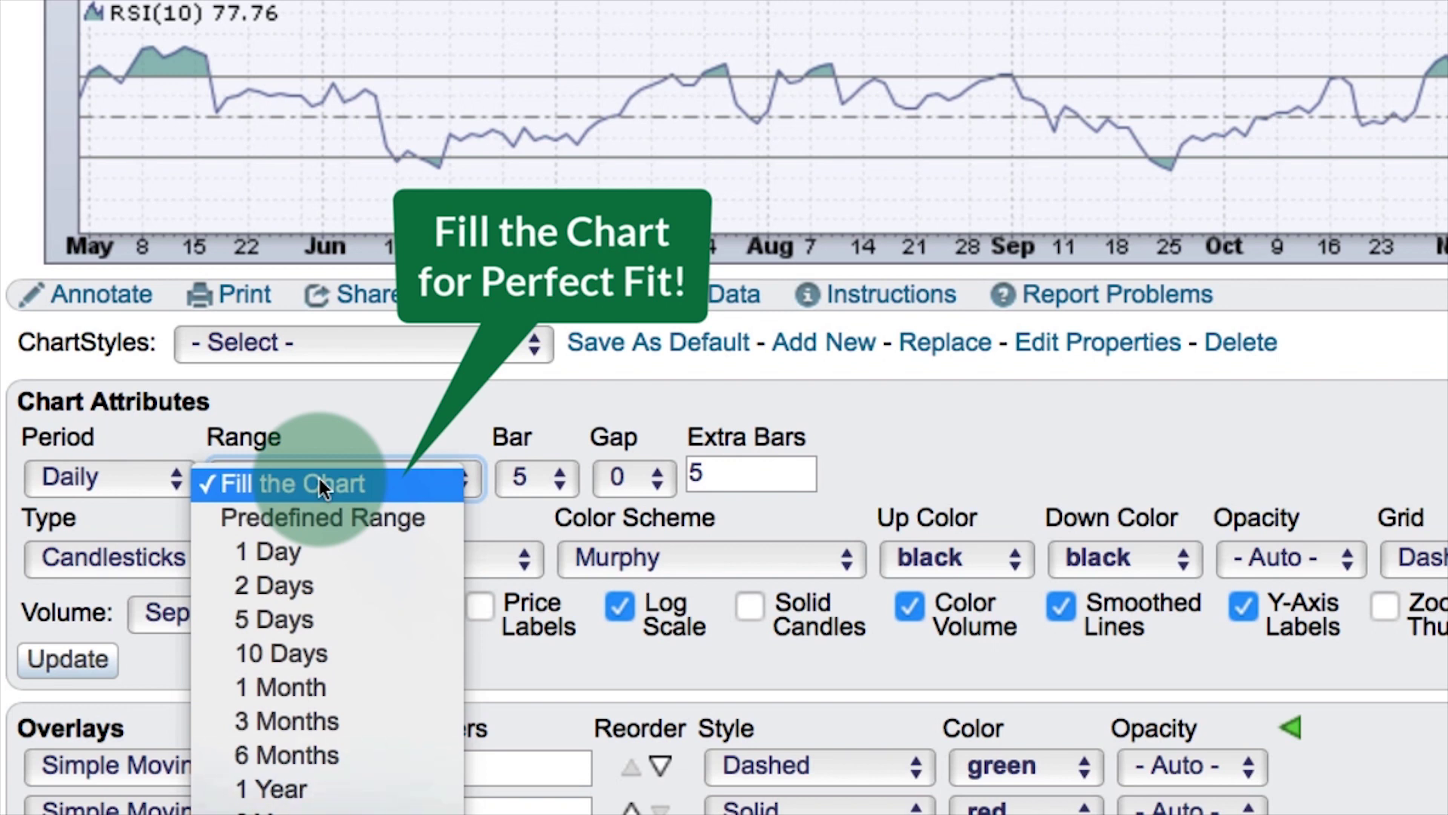
left_click(319, 482)
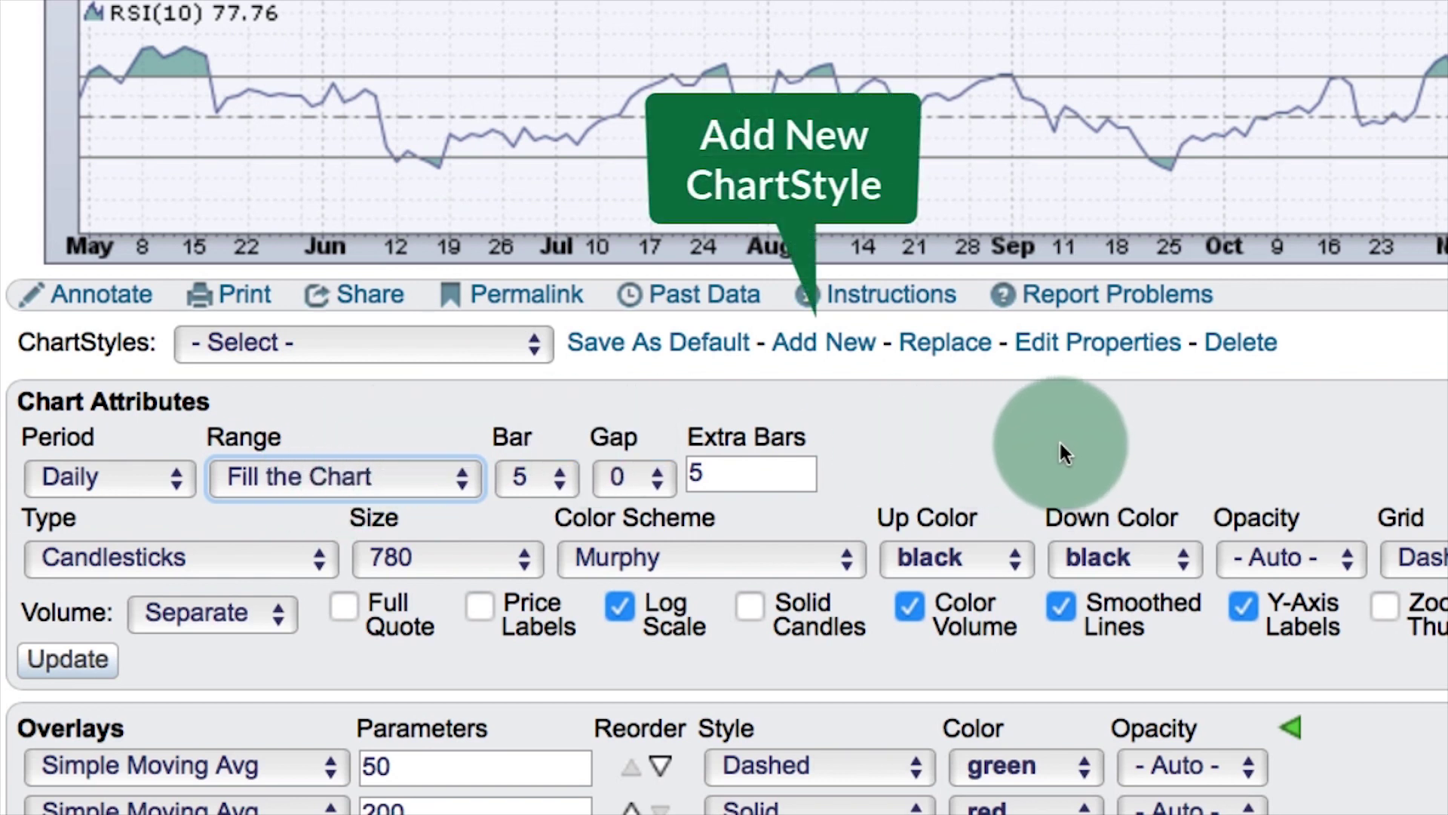
Add a new ChartStyle named 'GalleryDaily' from the current daily chart settings
left_click(826, 343)
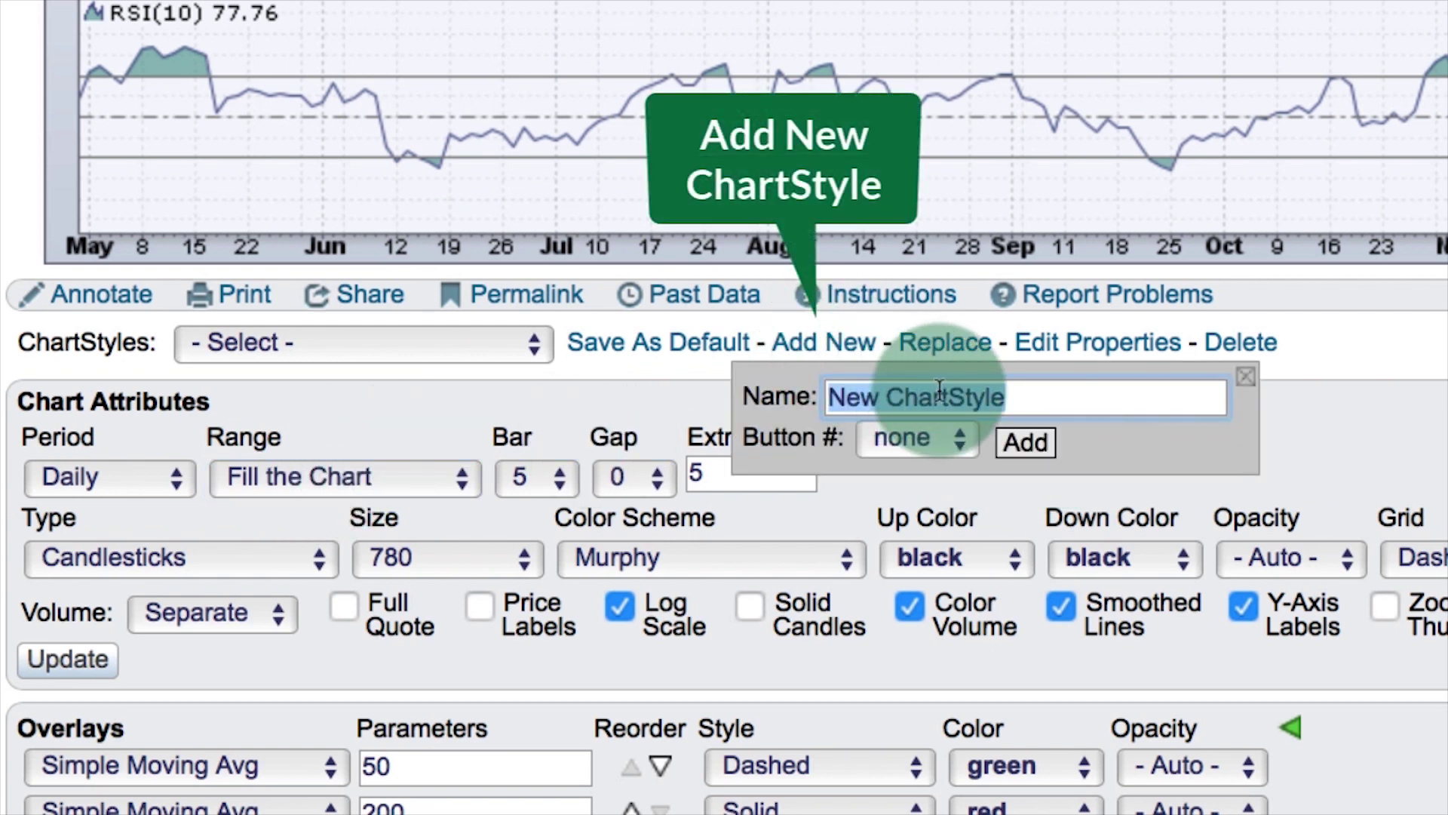
type("GalleryDaily")
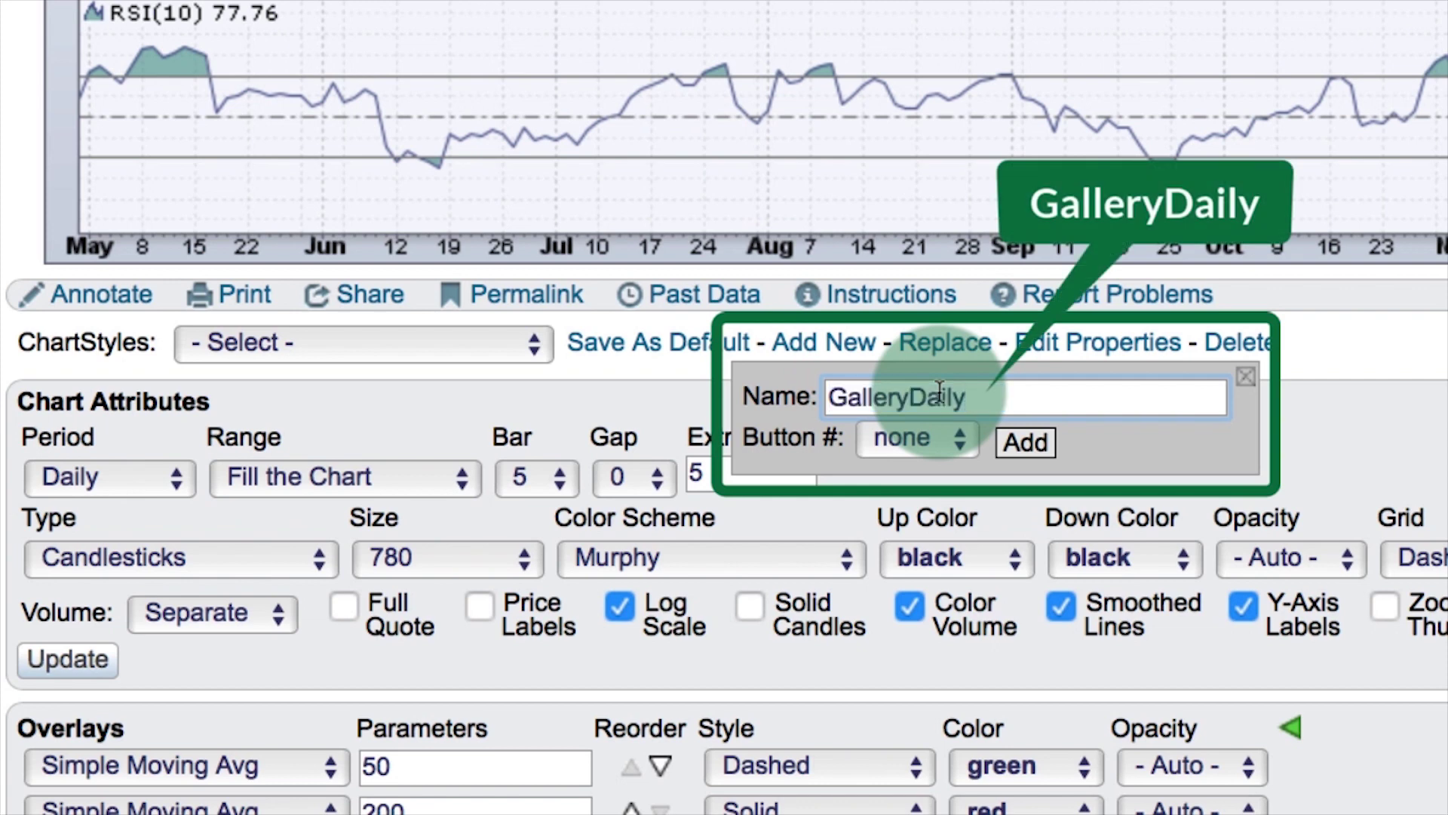
left_click(1028, 443)
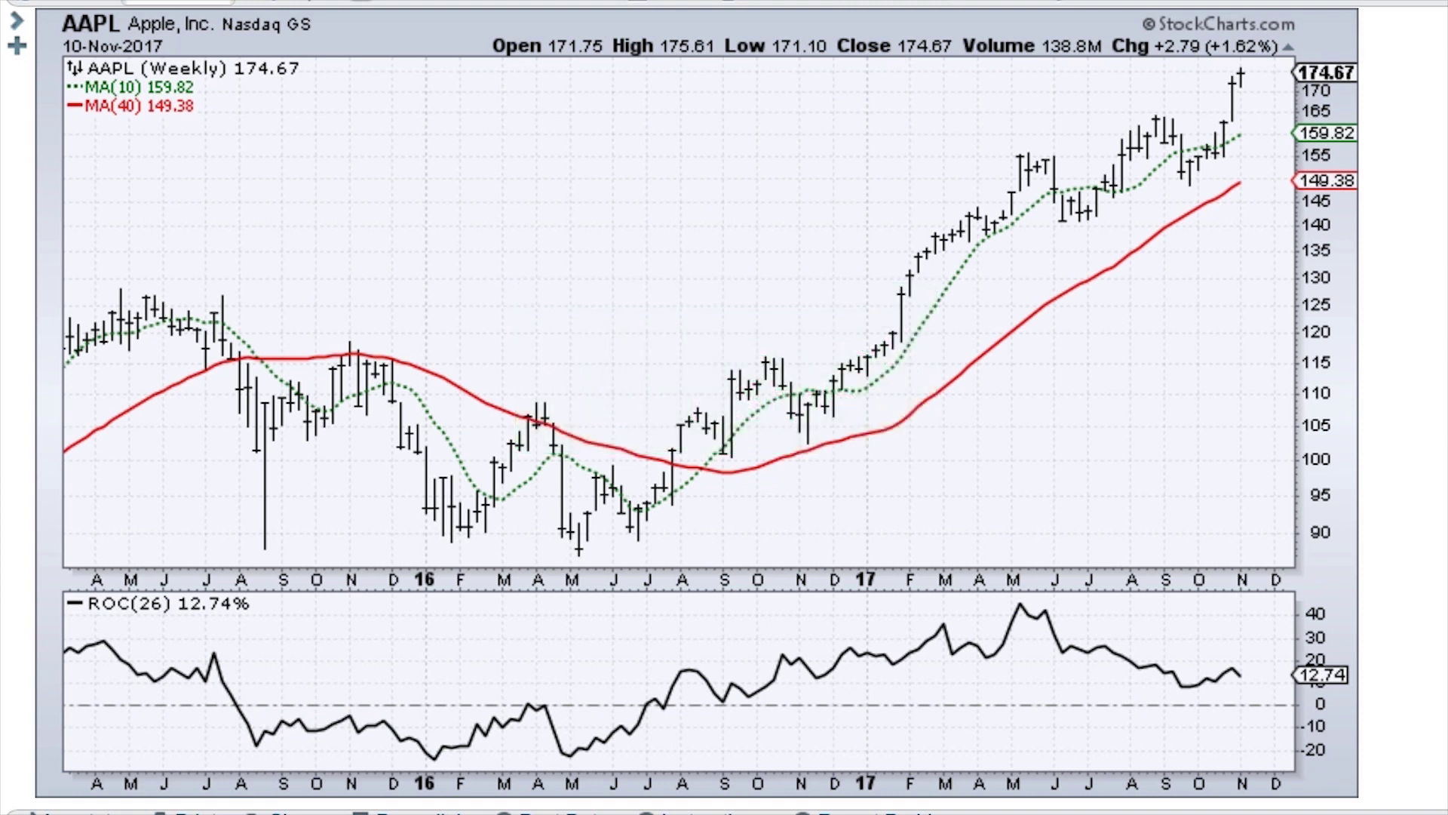
Replace the saved GalleryWeekly ChartStyle with the weekly chart's current settings
scroll(949, 641, "down", 5)
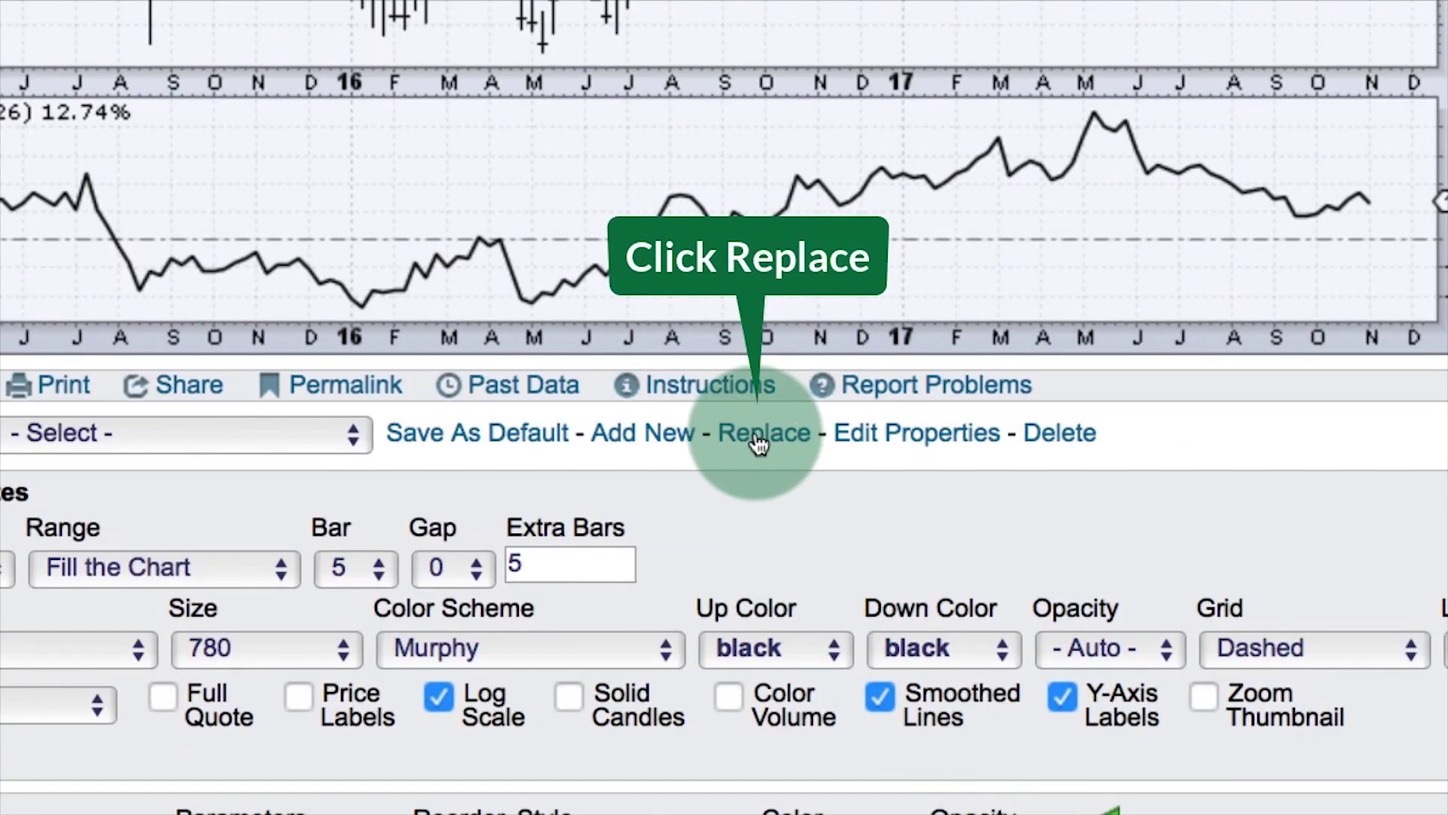
left_click(758, 445)
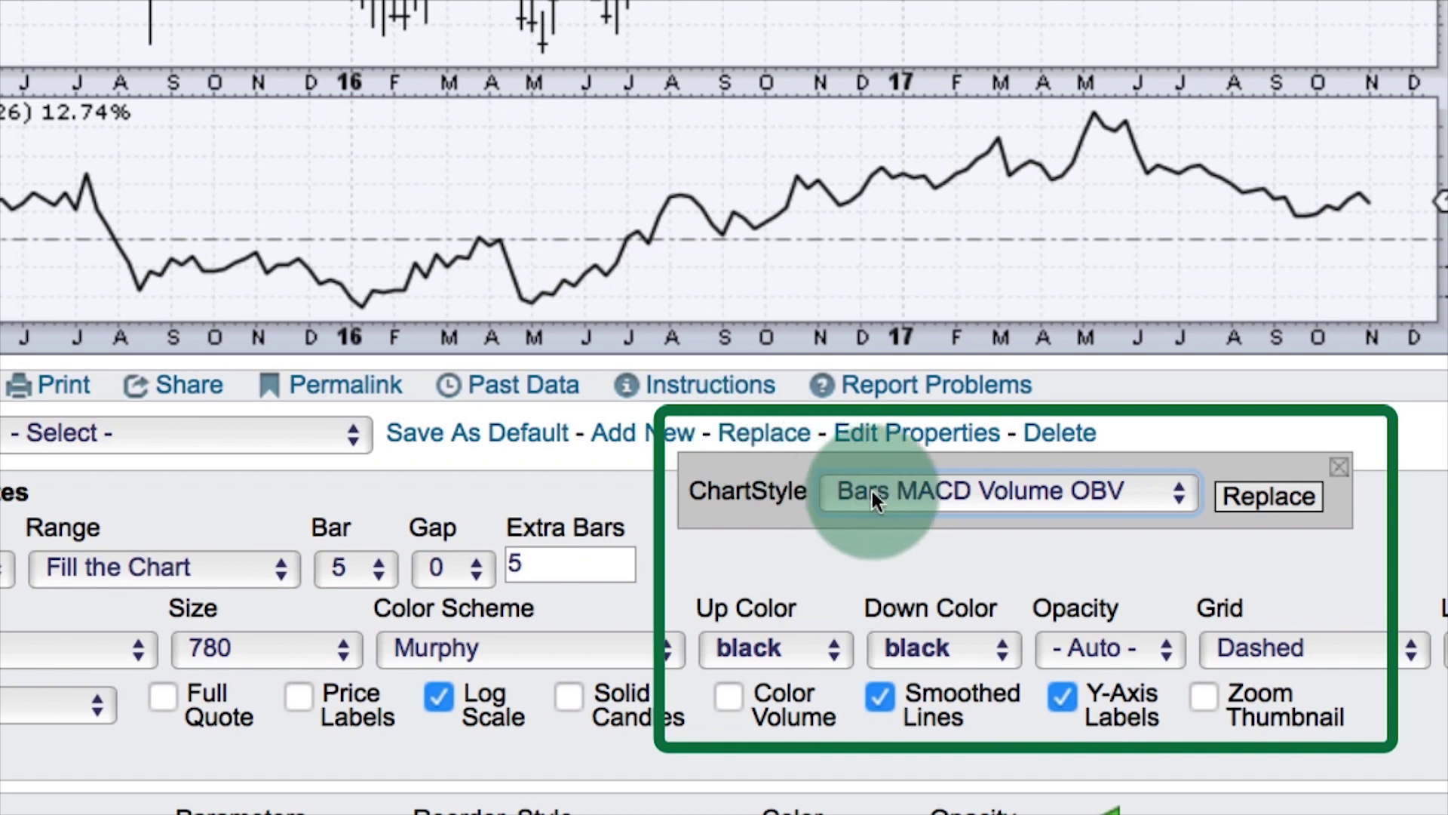
left_click(884, 496)
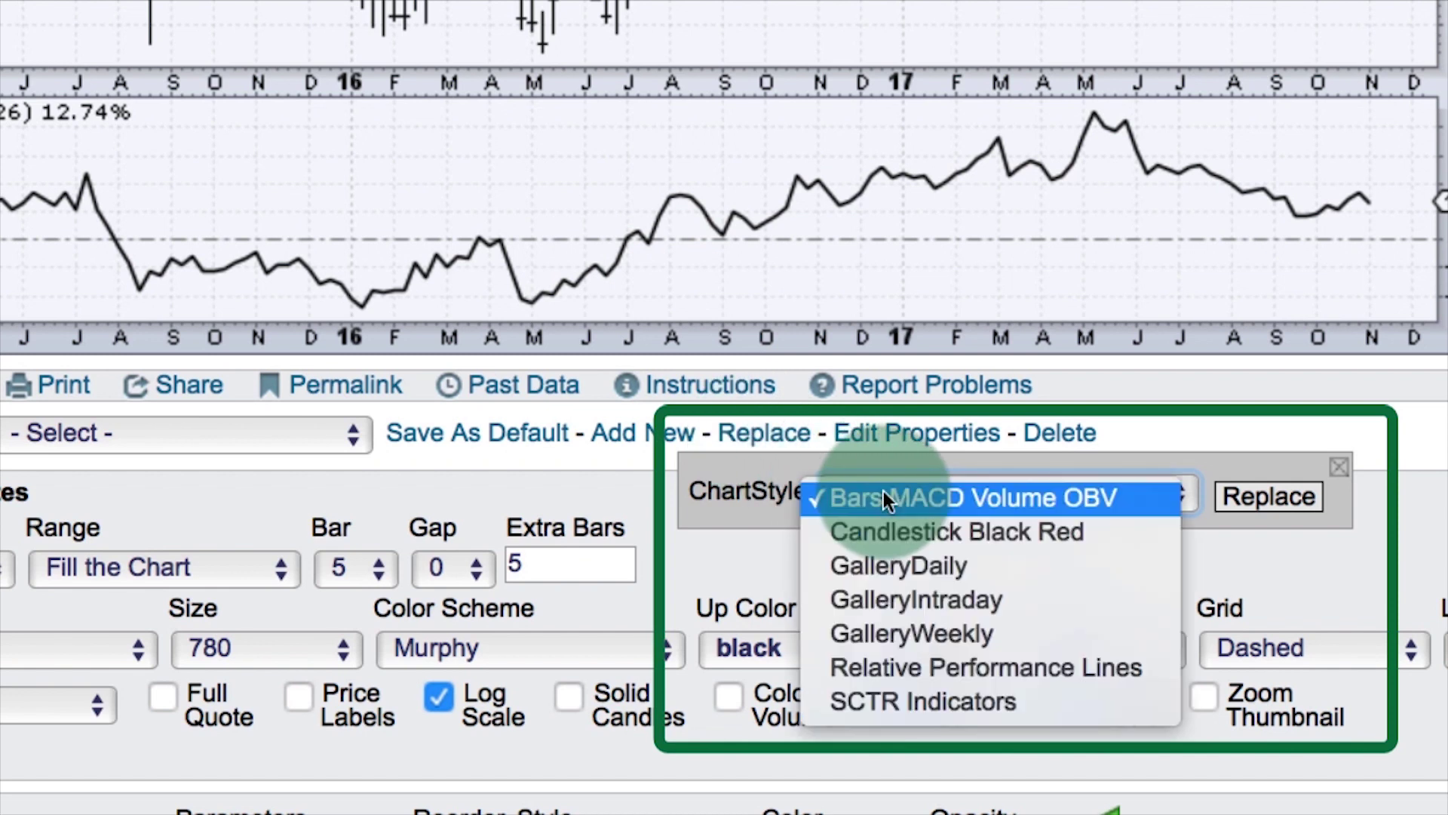
left_click(930, 634)
left_click(1252, 497)
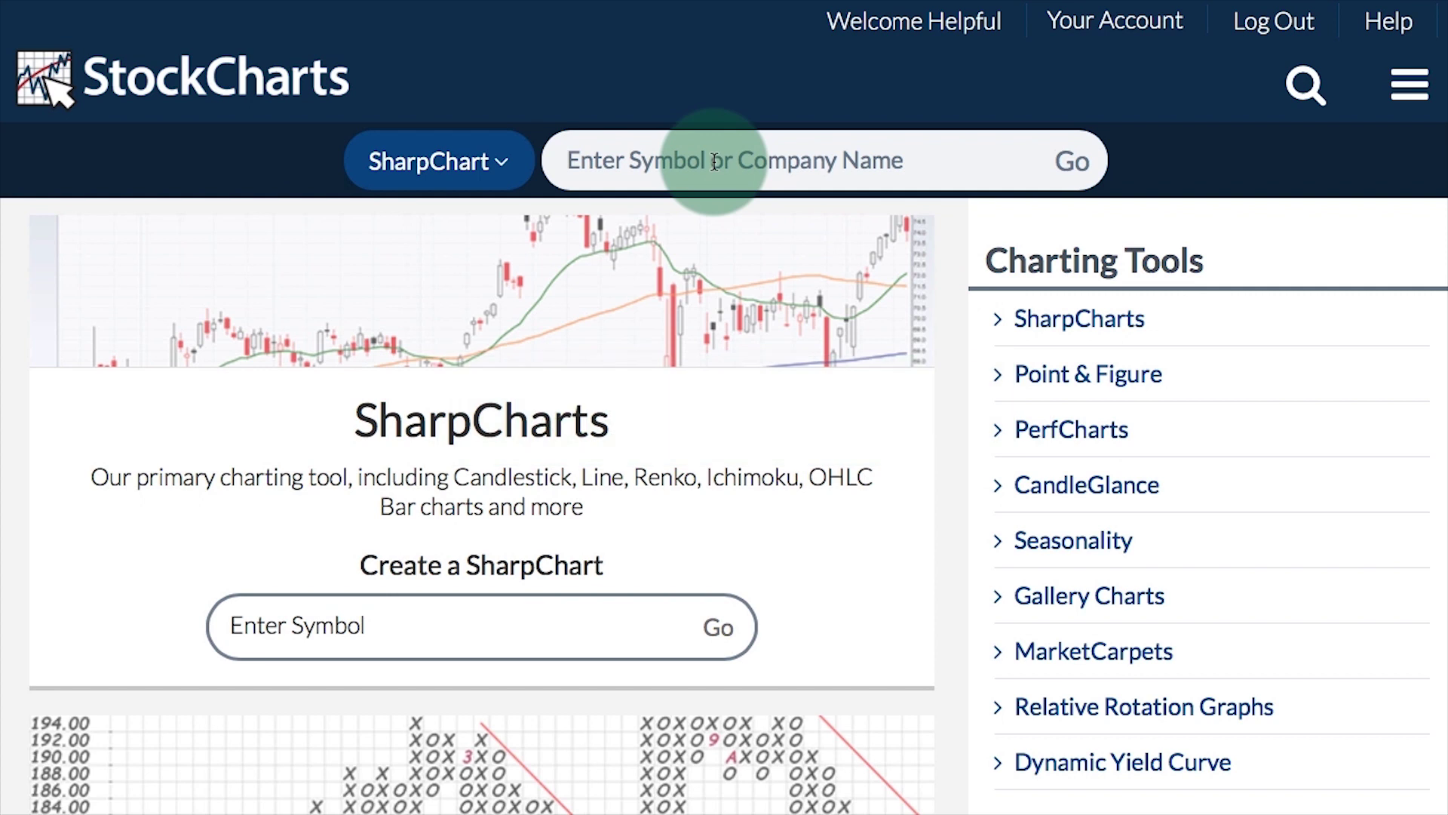
Load AAPL as a P&F Chart and scroll down through its default settings
type("AAPL")
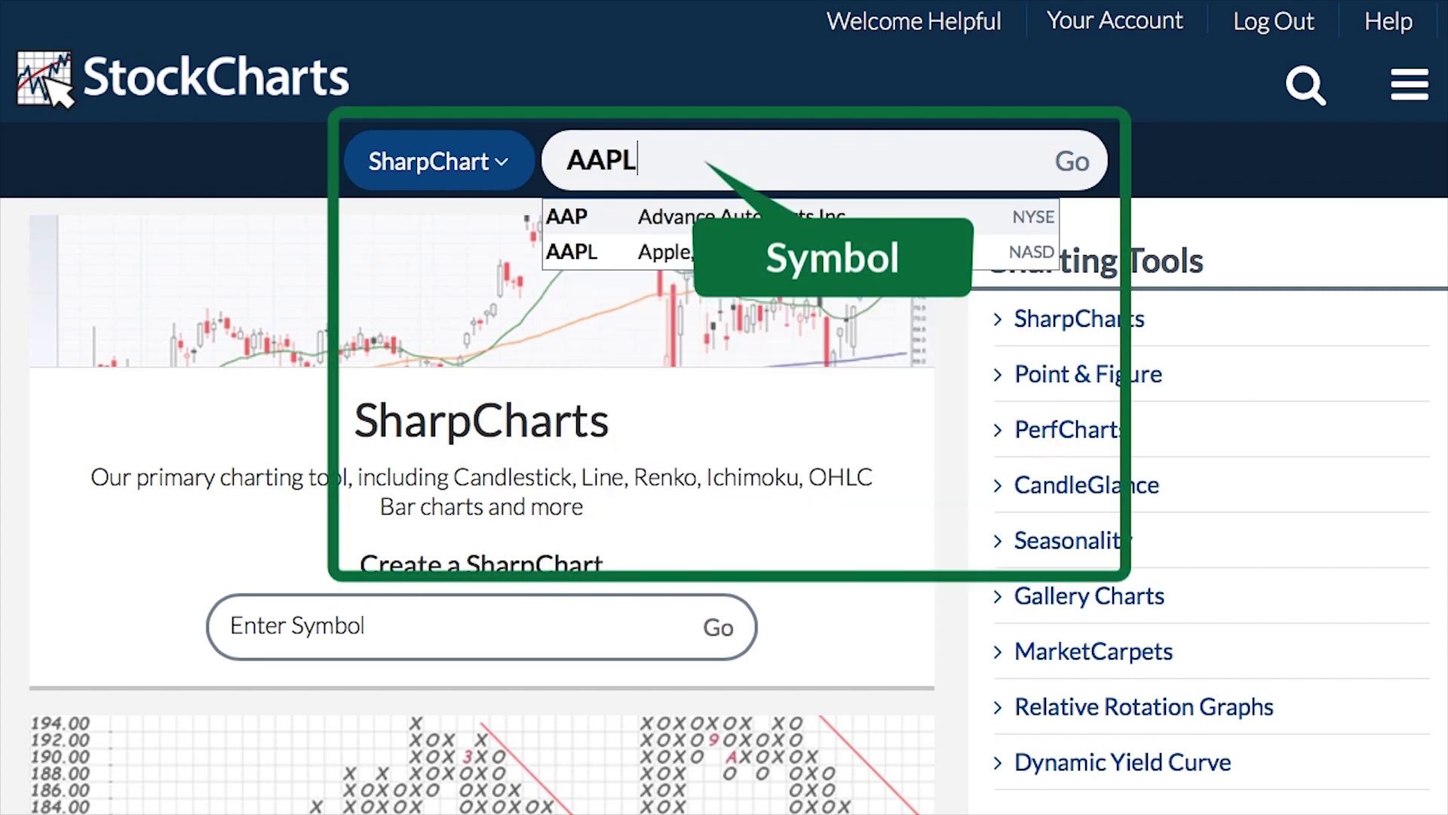
left_click(513, 175)
left_click(450, 268)
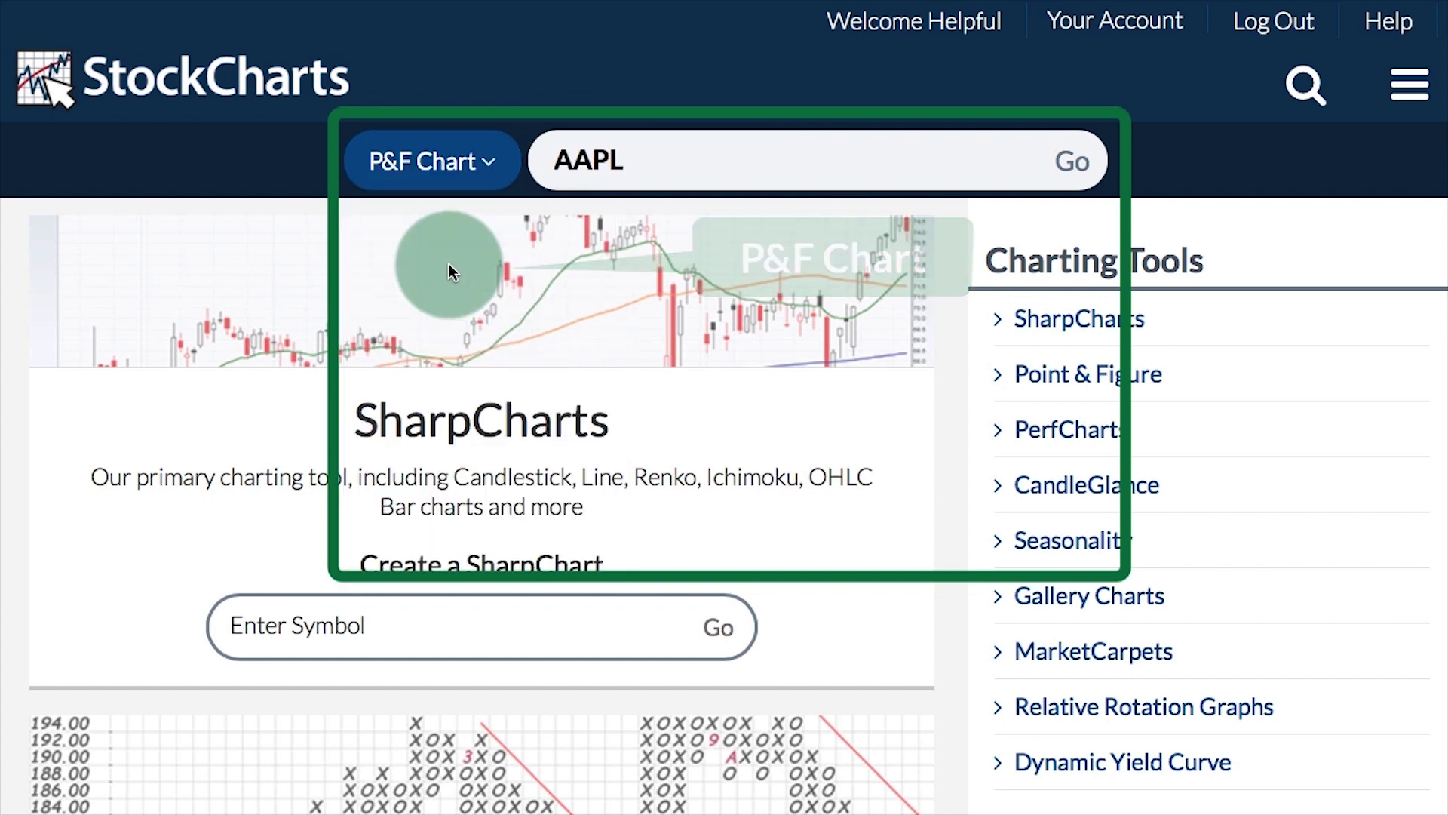
left_click(1048, 154)
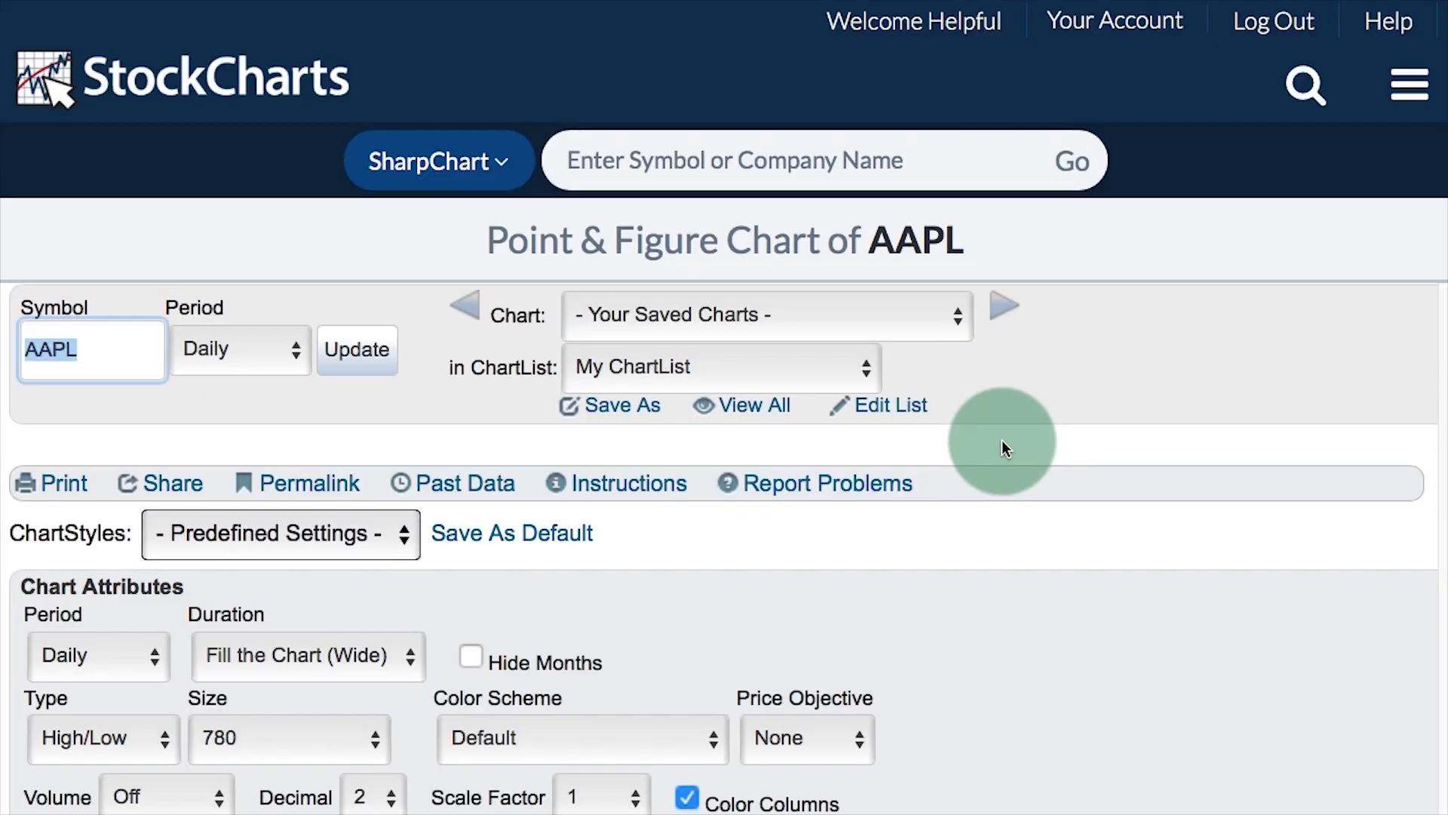
scroll(1002, 441, "down", 13)
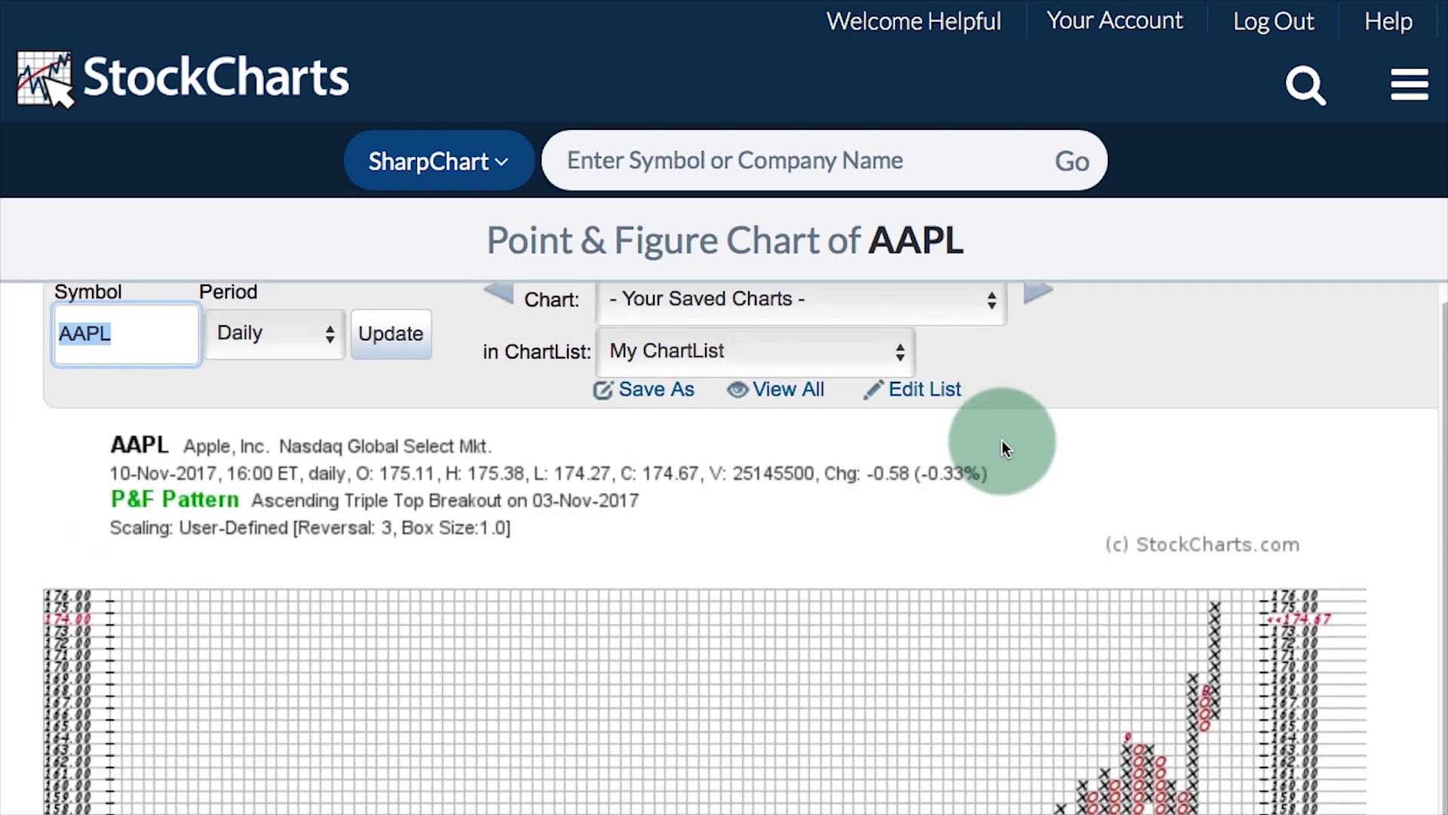
scroll(1001, 441, "down", 8)
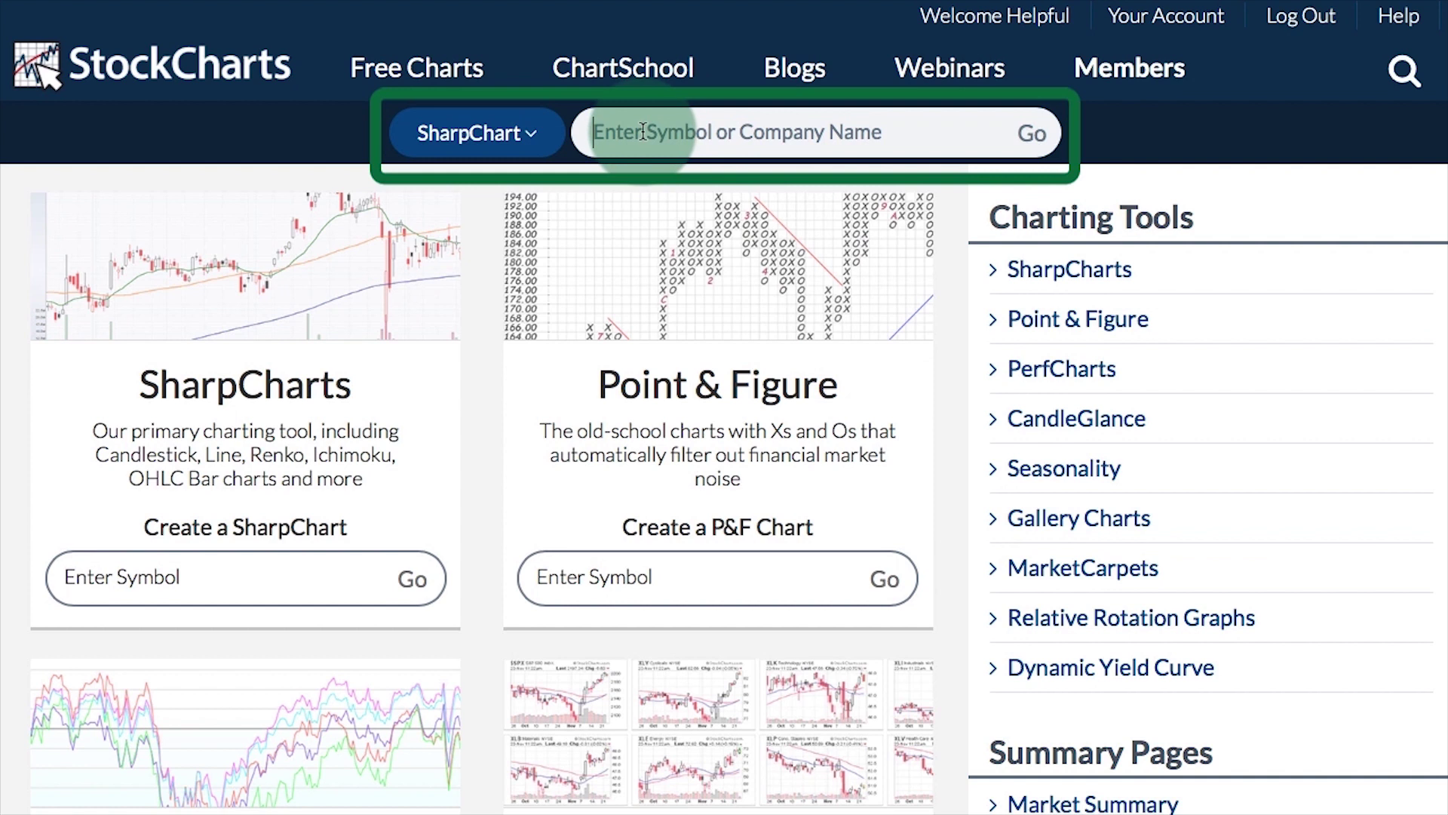
Chart AAPL with the Gallery View chart type to open its GalleryView page
left_click(642, 132)
type("AAPL")
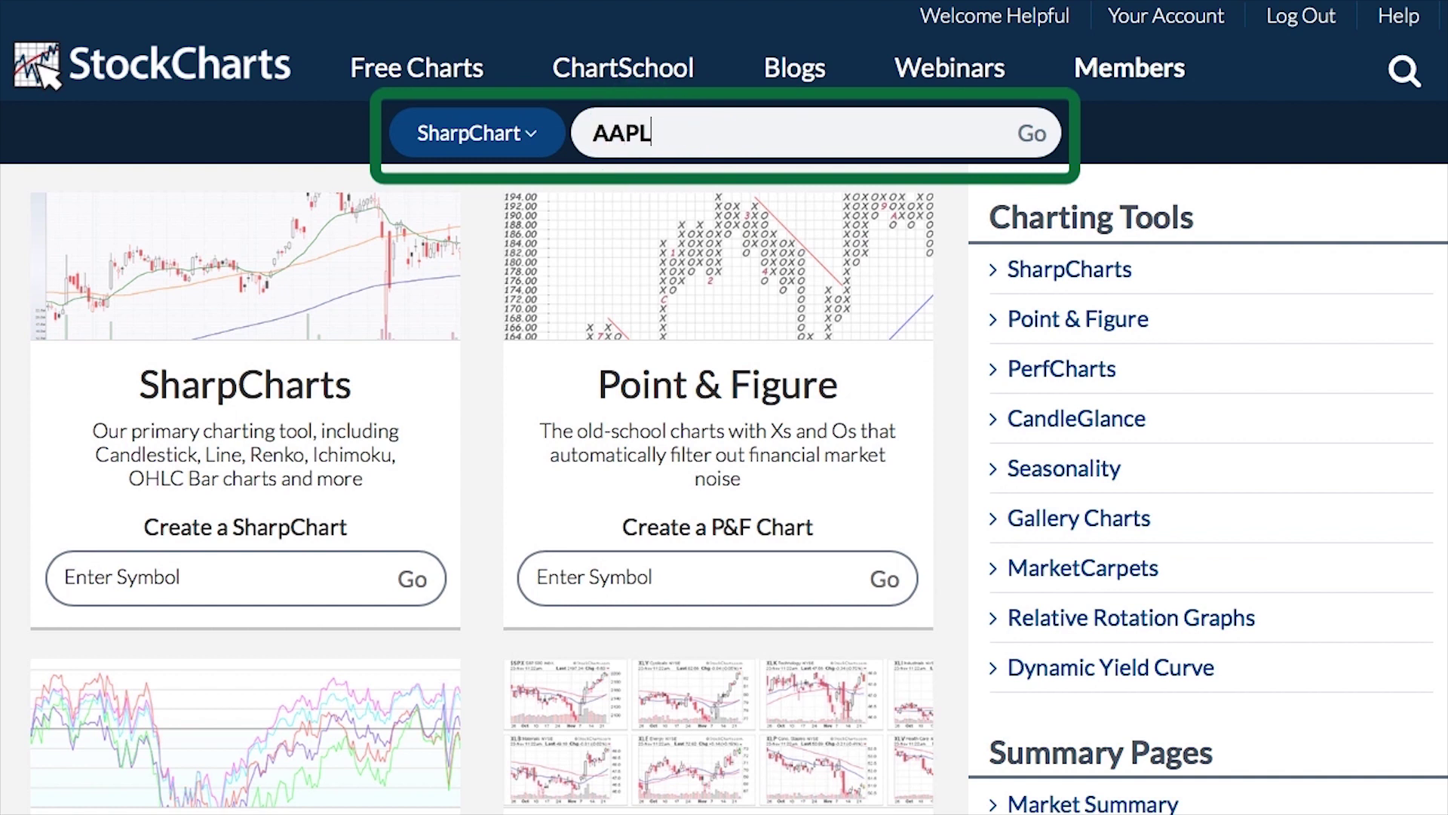
left_click(479, 134)
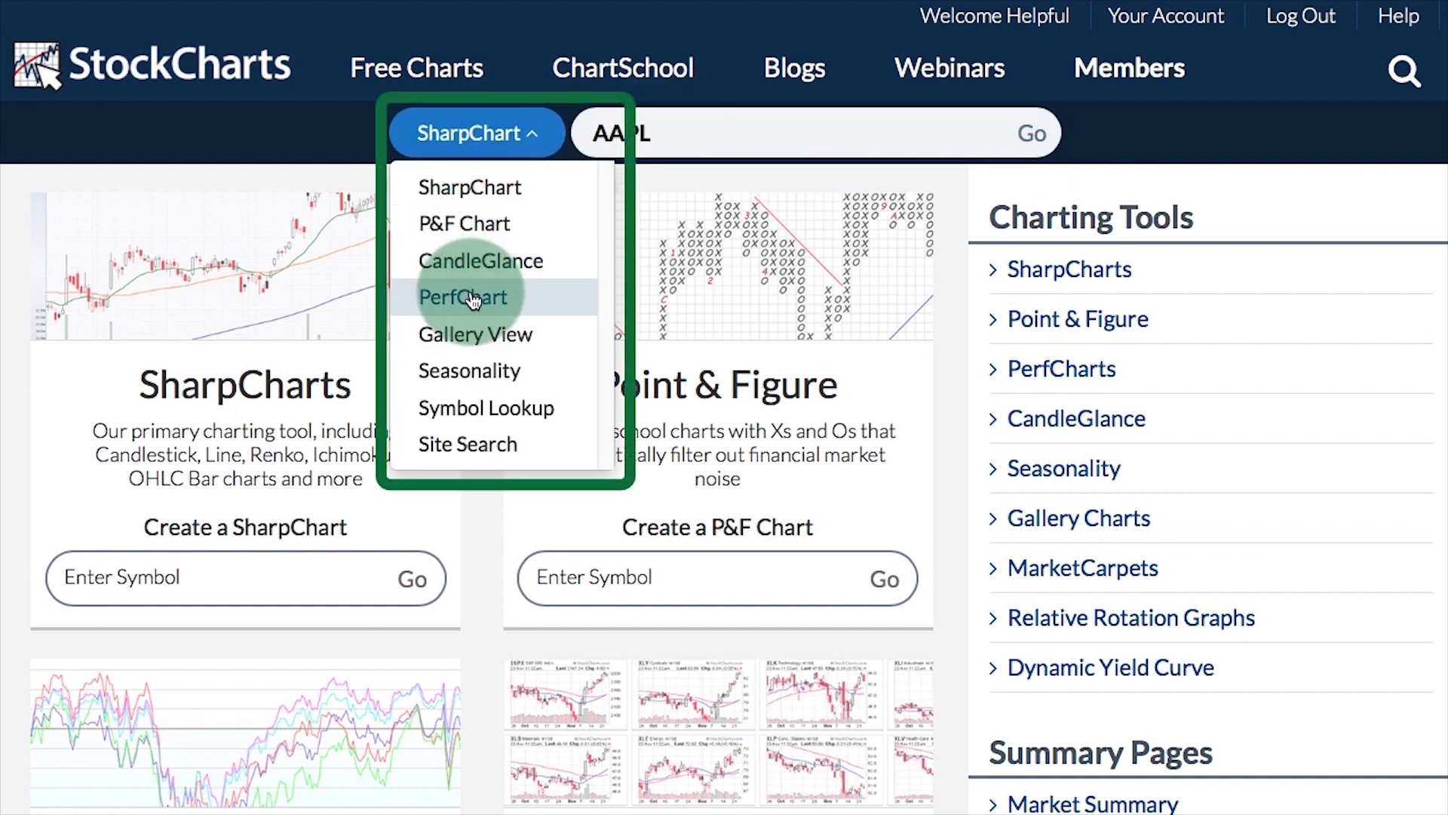
left_click(470, 334)
left_click(1031, 134)
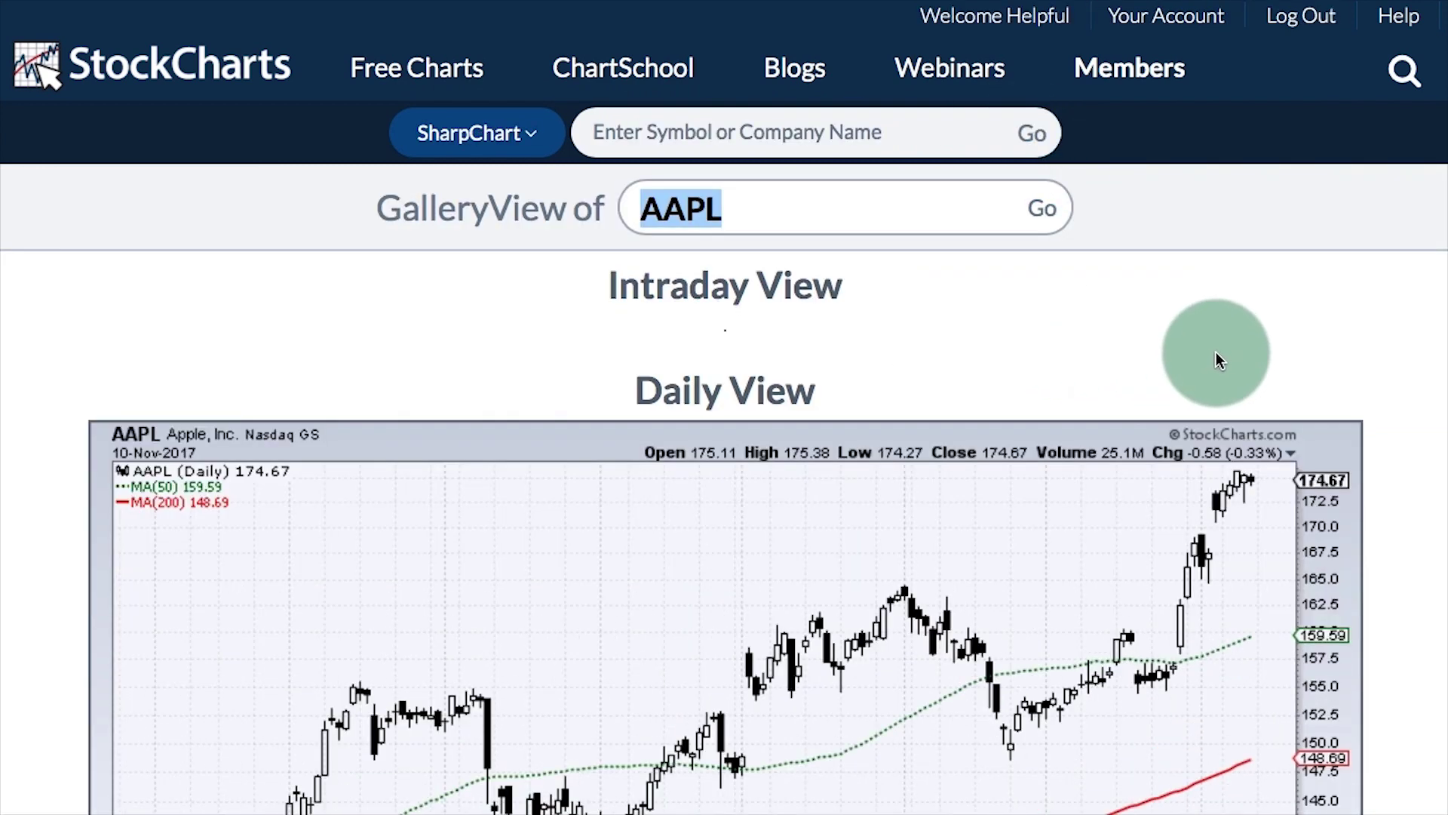
scroll(1220, 362, "down", 3)
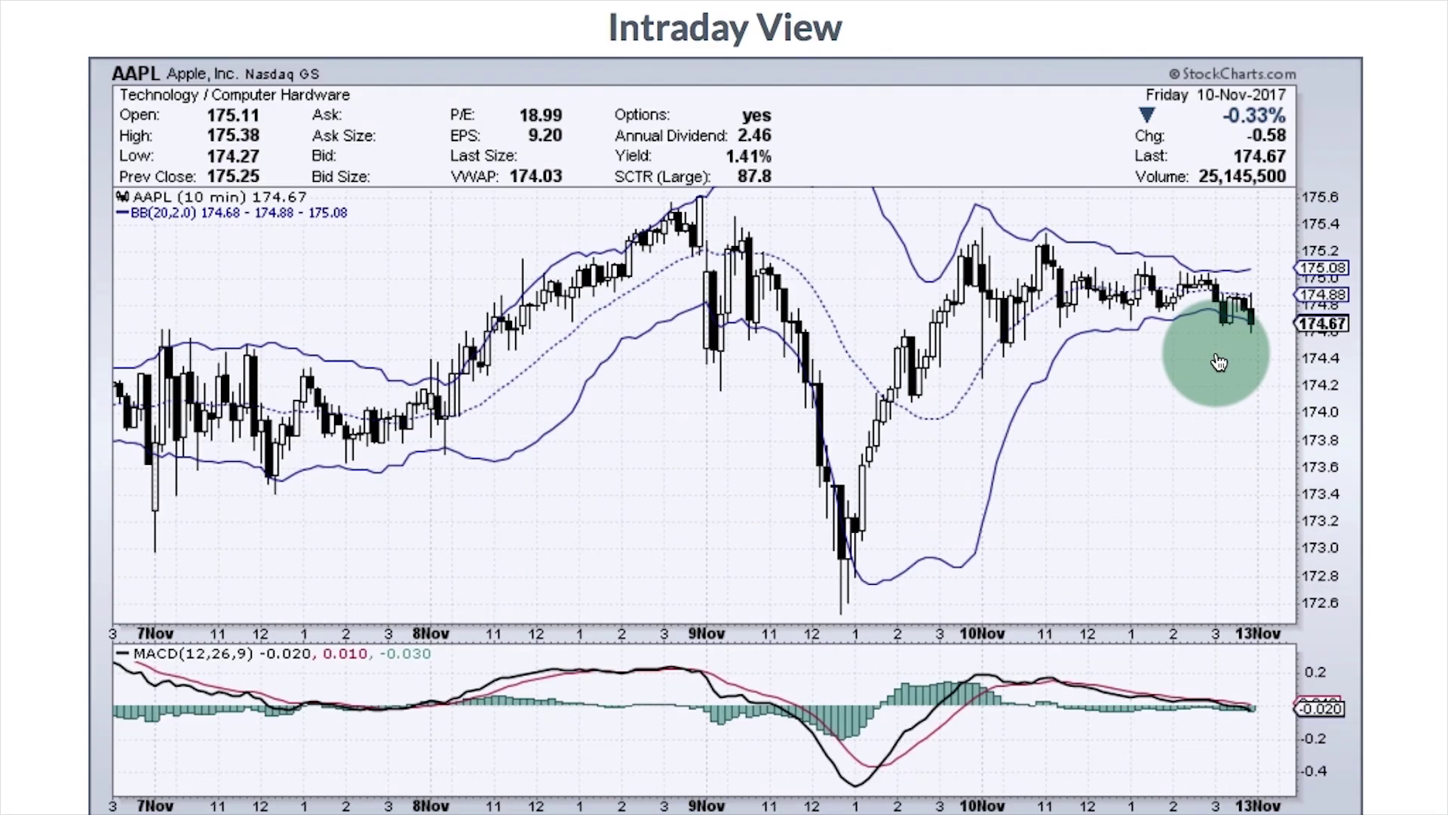
scroll(1219, 362, "down", 10)
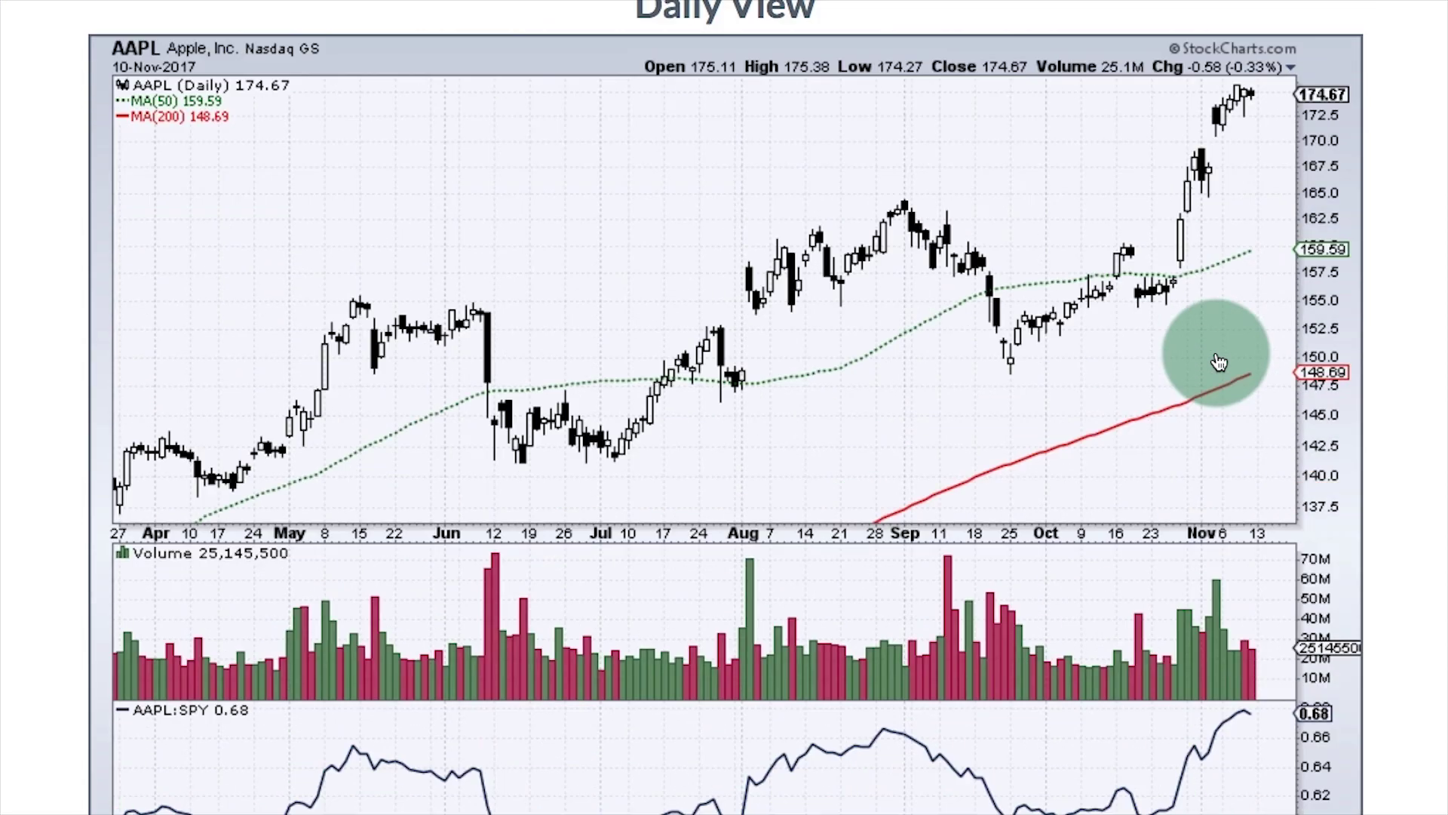
scroll(1220, 362, "down", 3)
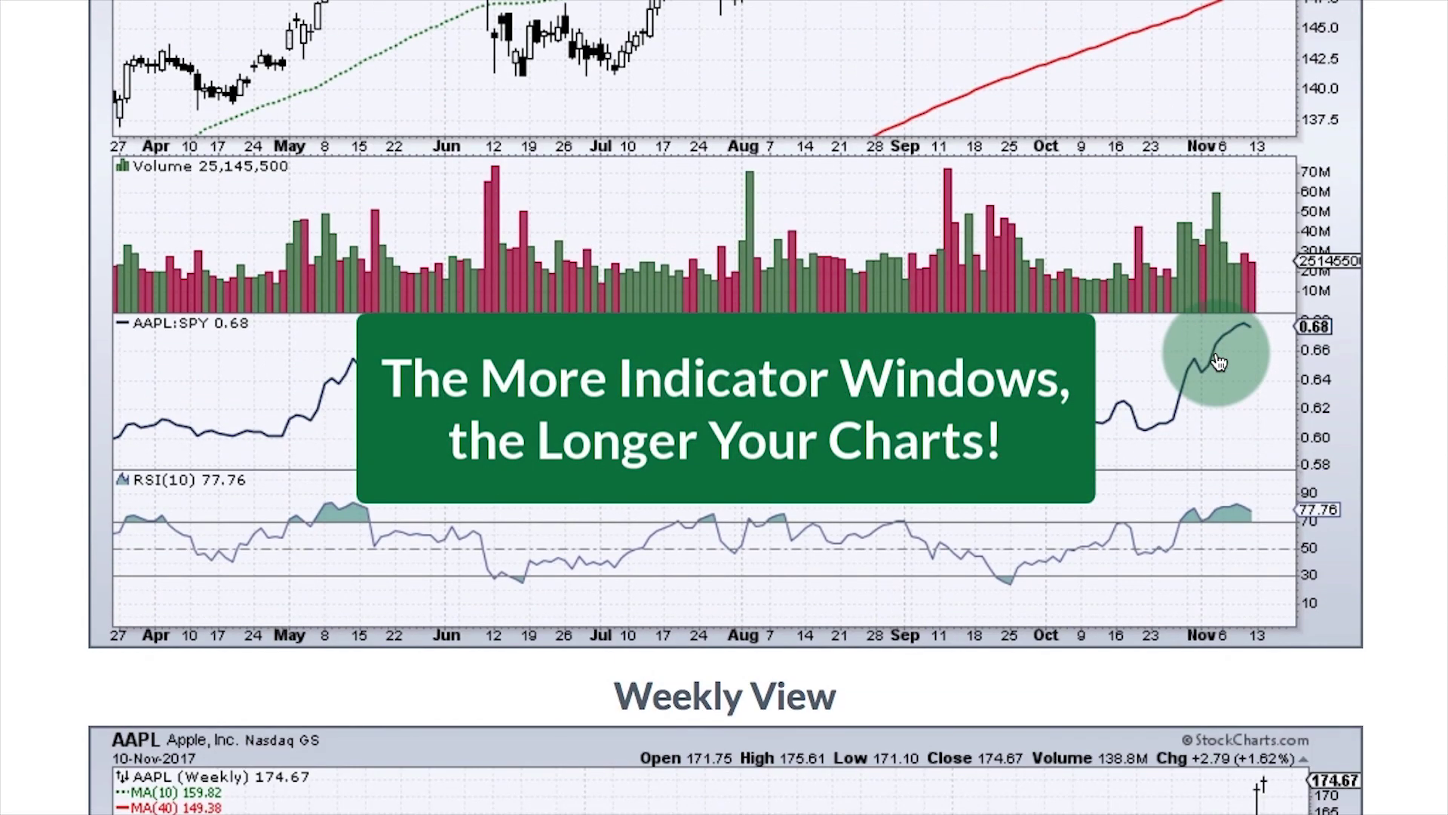
scroll(1219, 363, "down", 7)
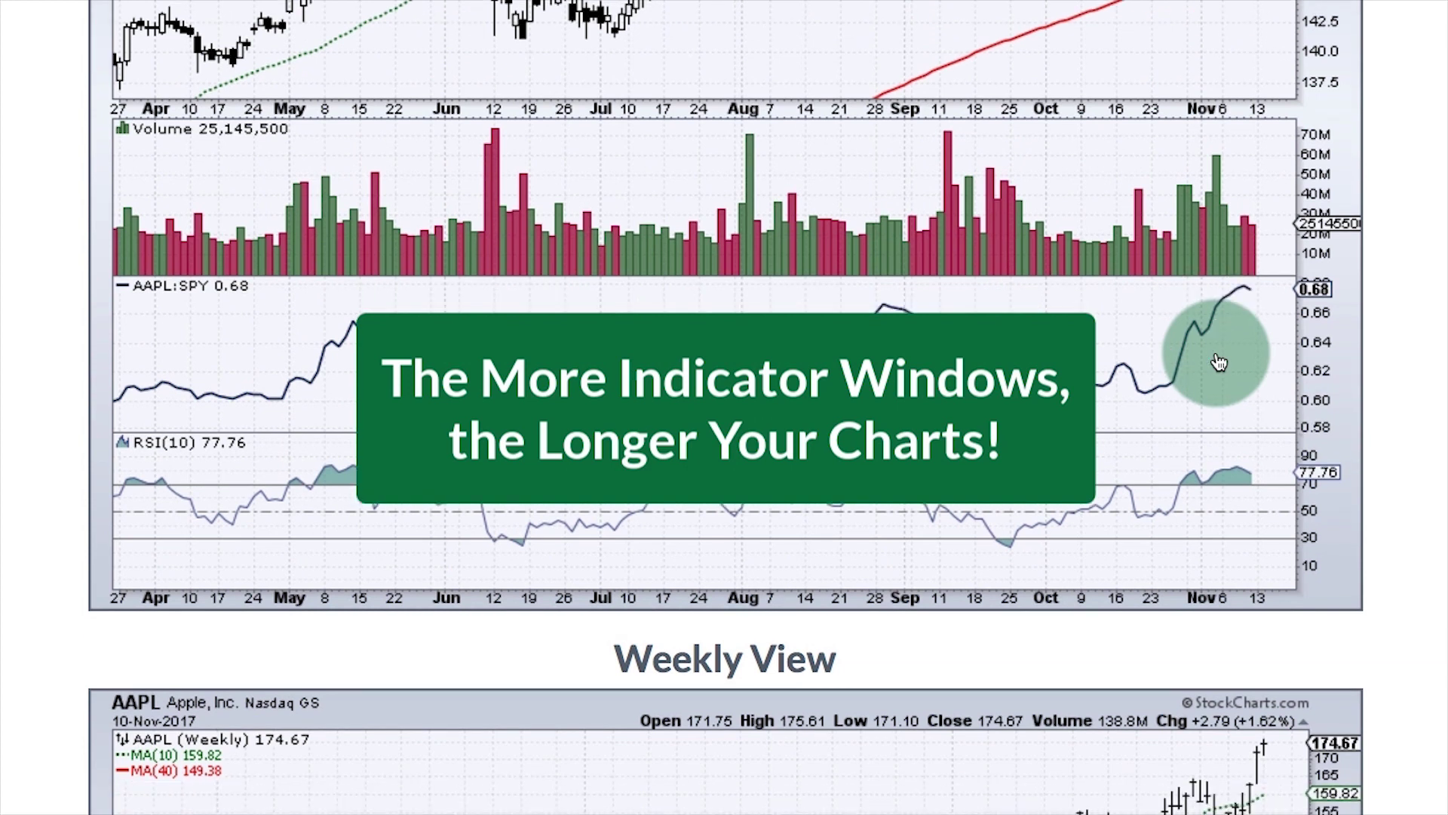
scroll(1219, 363, "down", 2)
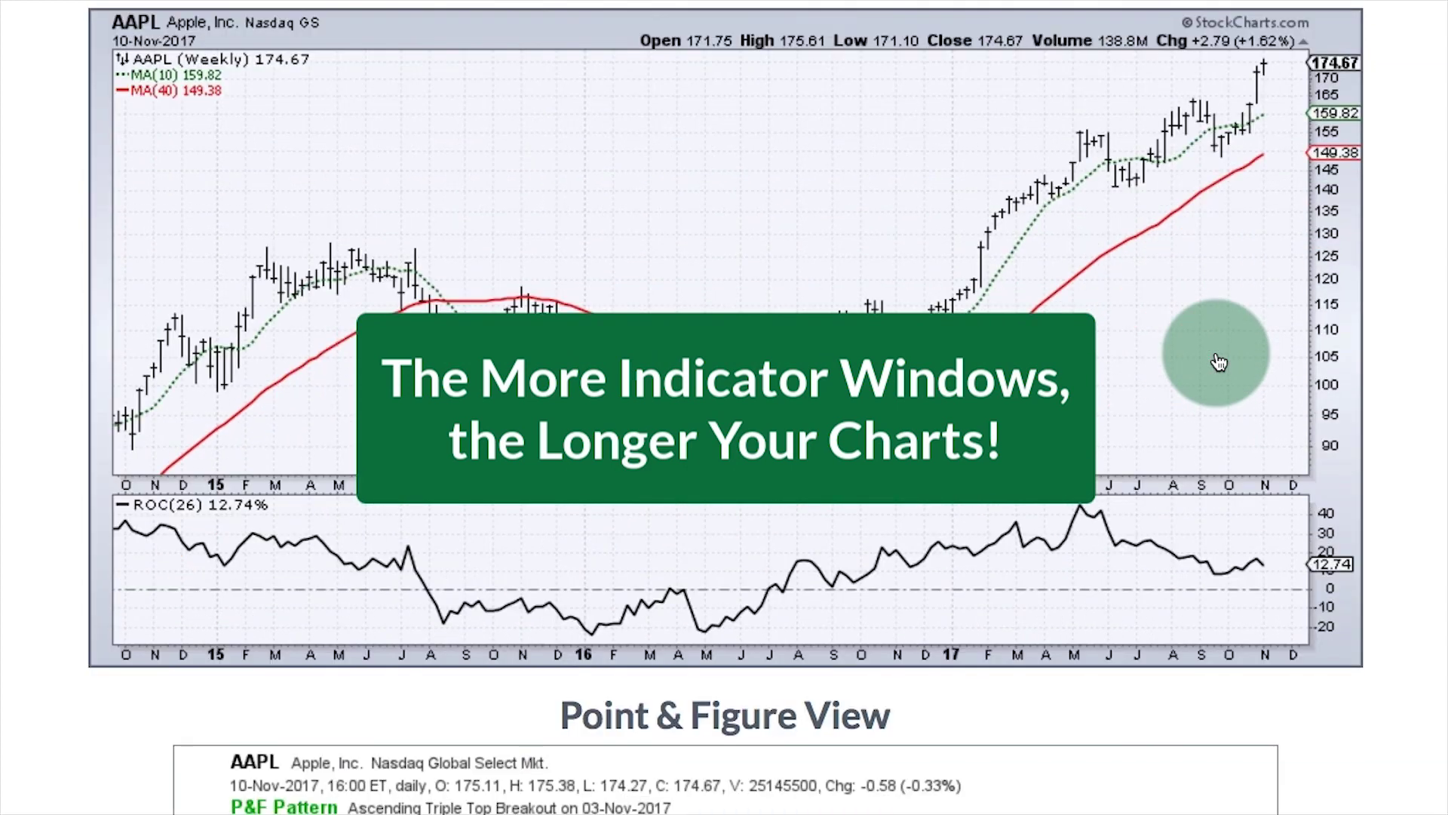
scroll(1220, 362, "down", 3)
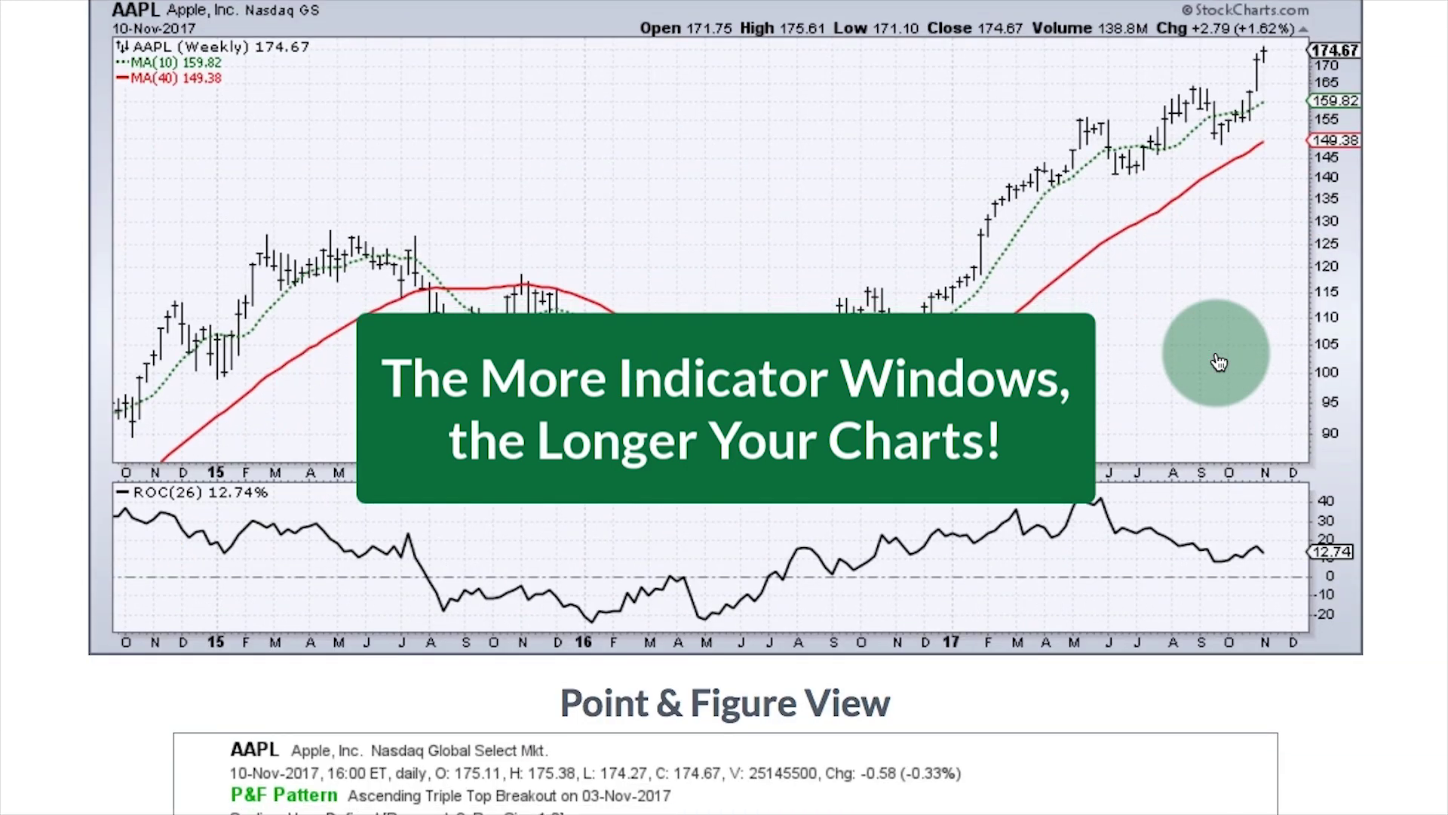
scroll(1219, 362, "down", 10)
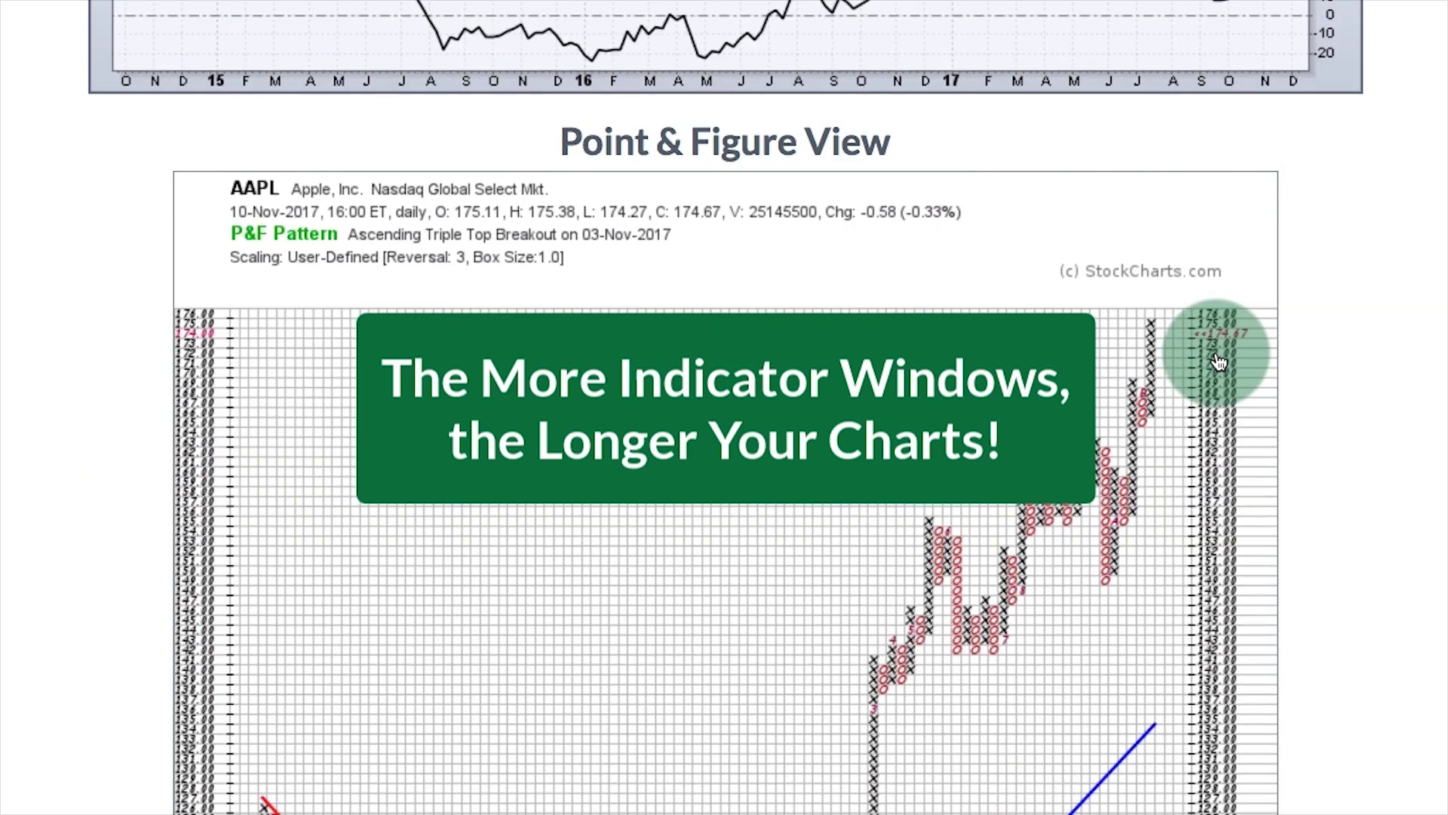